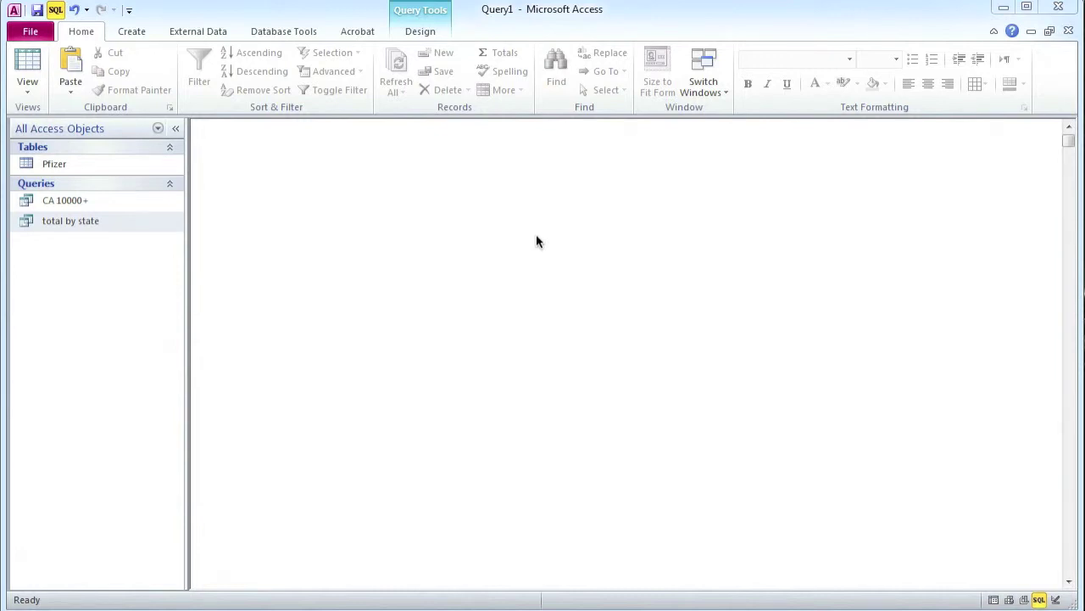
- Start importing 'FDA warning letters clinical investigators.xls' from the Desktop into a new table
{"action": "left_click", "coordinate": [206, 32]}
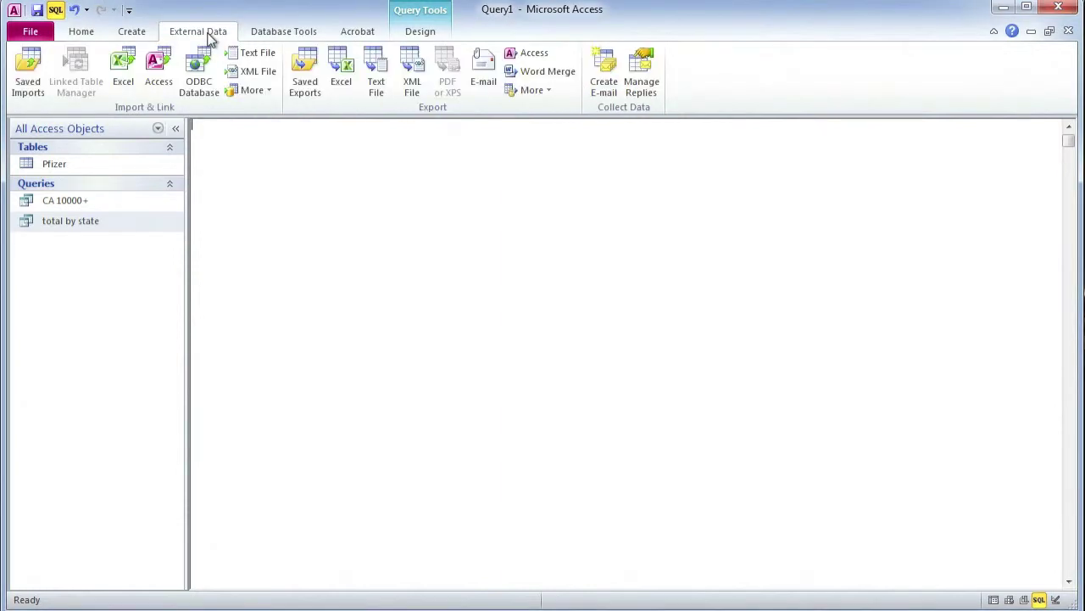
{"action": "left_click", "coordinate": [124, 69]}
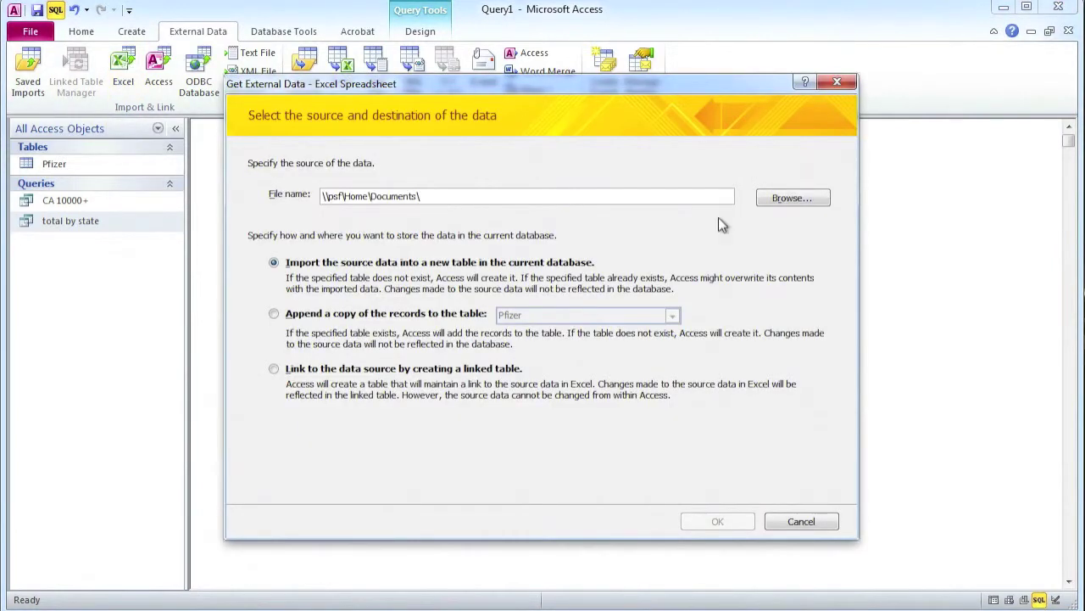
{"action": "left_click", "coordinate": [784, 197]}
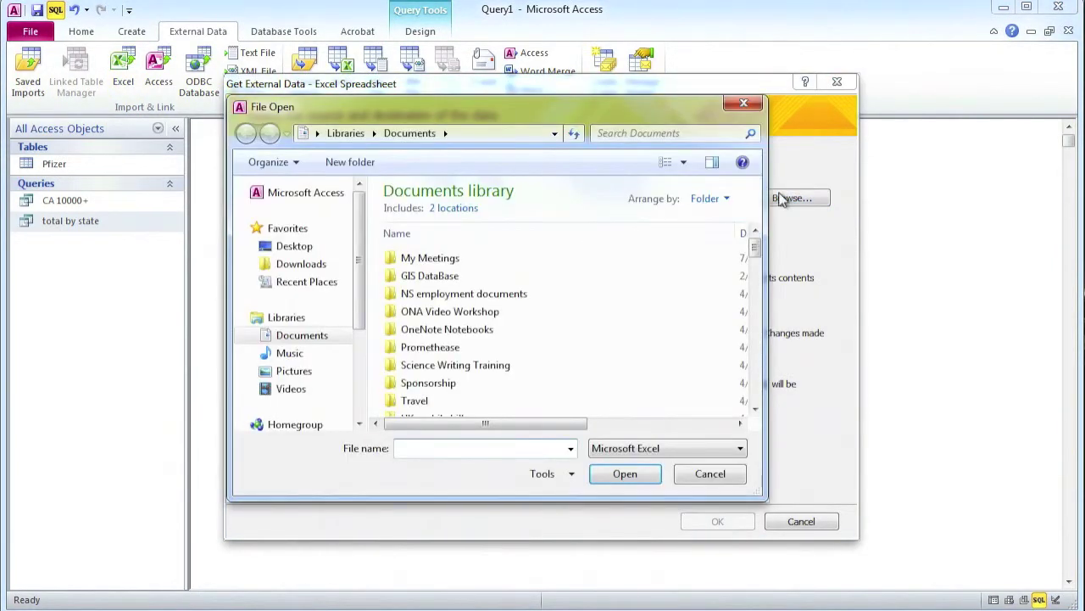
{"action": "left_click", "coordinate": [297, 268]}
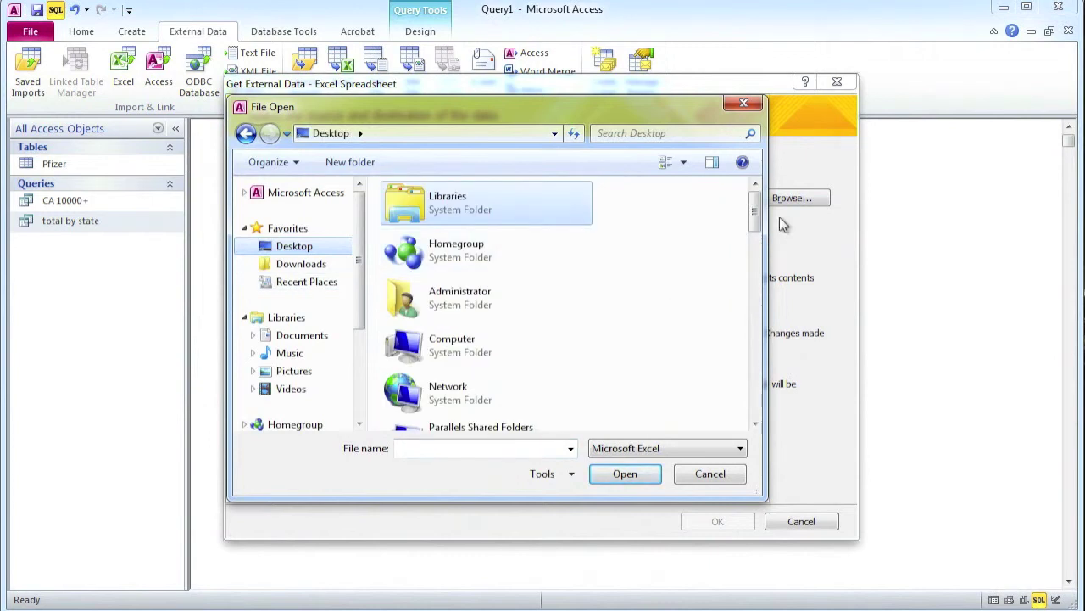
{"action": "left_click_drag", "start_coordinate": [756, 216], "coordinate": [757, 402]}
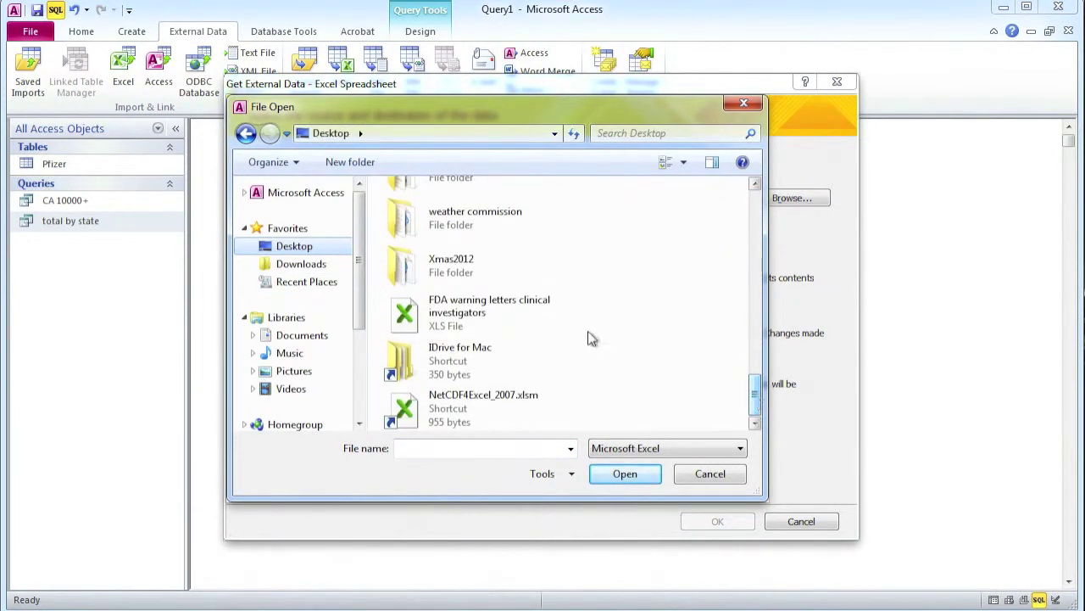
{"action": "double_click", "coordinate": [504, 318]}
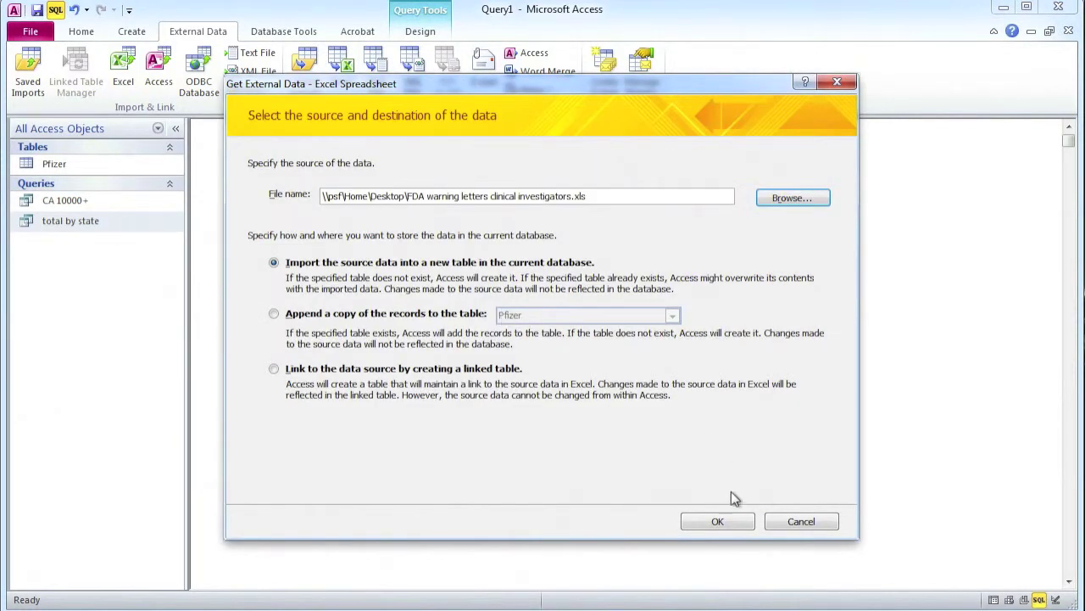
{"action": "left_click", "coordinate": [730, 524]}
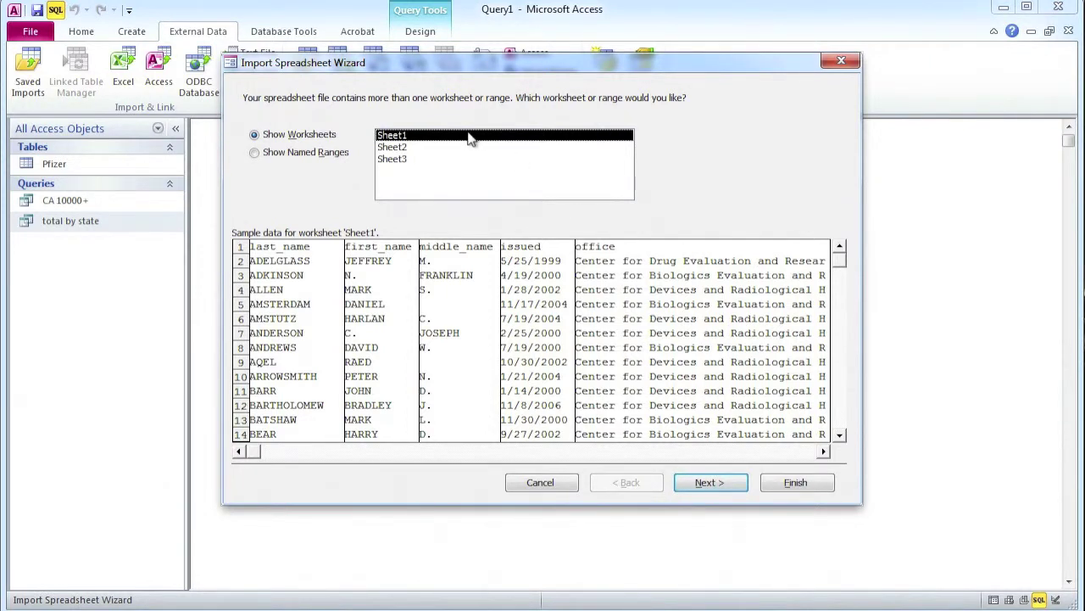
- Import Sheet1 using the first row as column headings, and check that 'issued' is typed Date/Time
{"action": "left_click", "coordinate": [710, 483]}
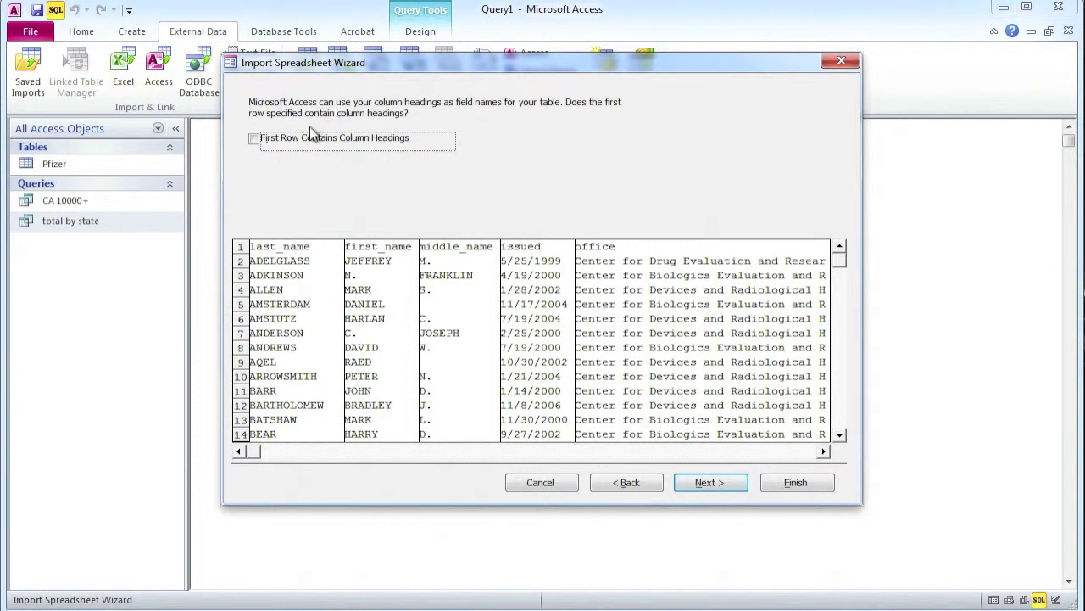
{"action": "left_click", "coordinate": [256, 142]}
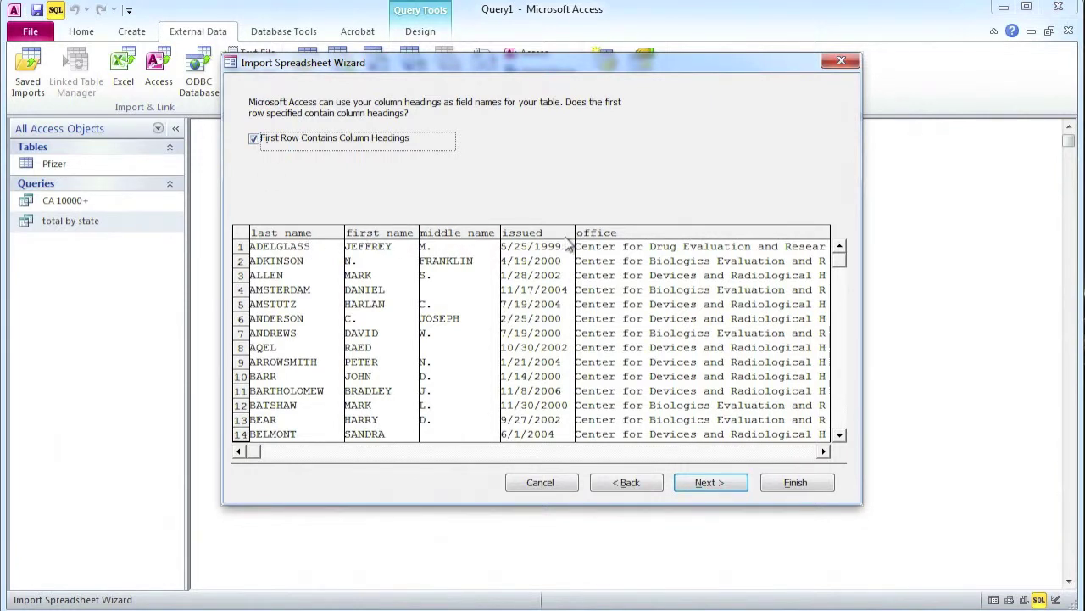
{"action": "left_click", "coordinate": [731, 481]}
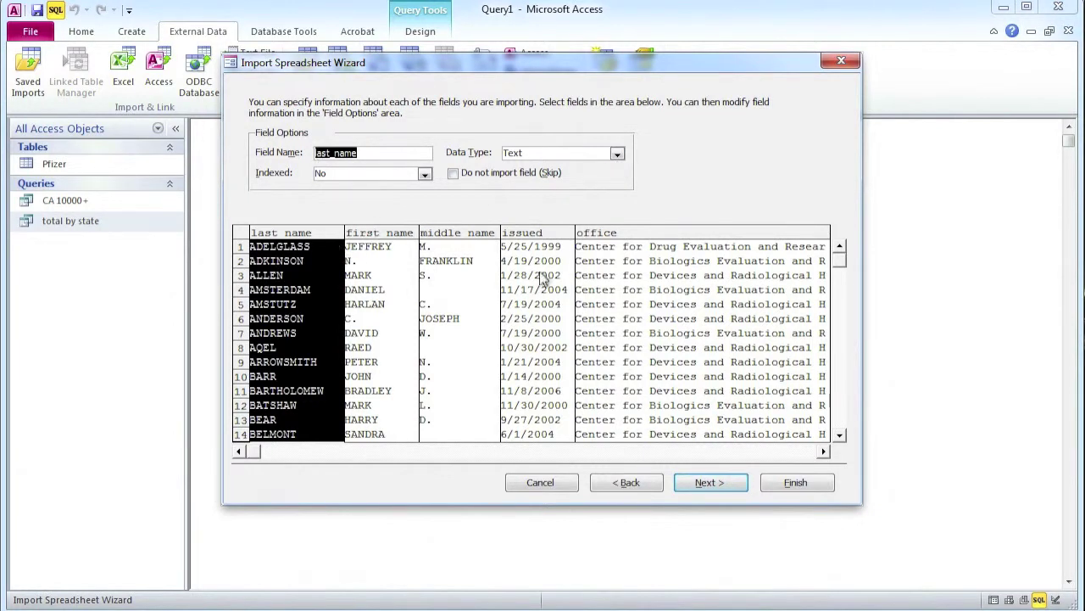
{"action": "left_click", "coordinate": [534, 236]}
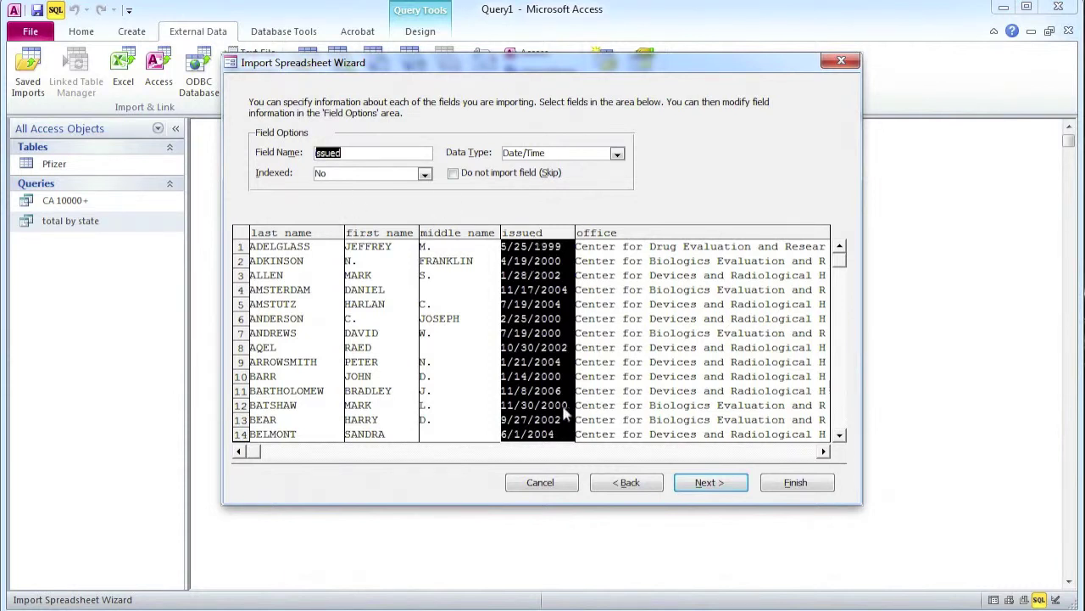
- Keep the Access-added primary key, import into table FDA, and skip saving the import steps
{"action": "left_click", "coordinate": [698, 482]}
{"action": "left_click", "coordinate": [698, 482]}
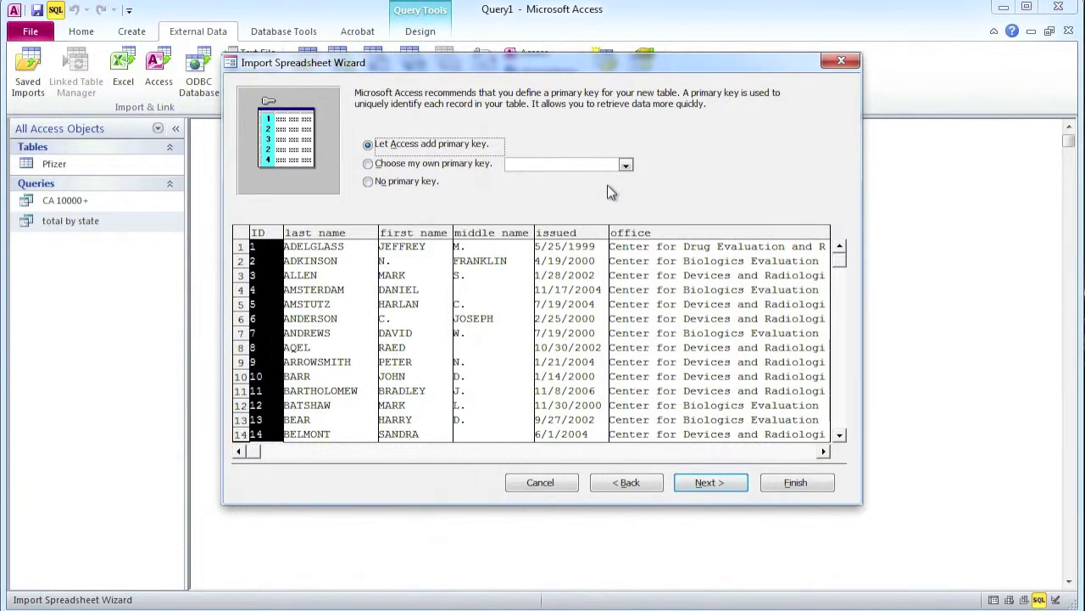
{"action": "left_click", "coordinate": [719, 481]}
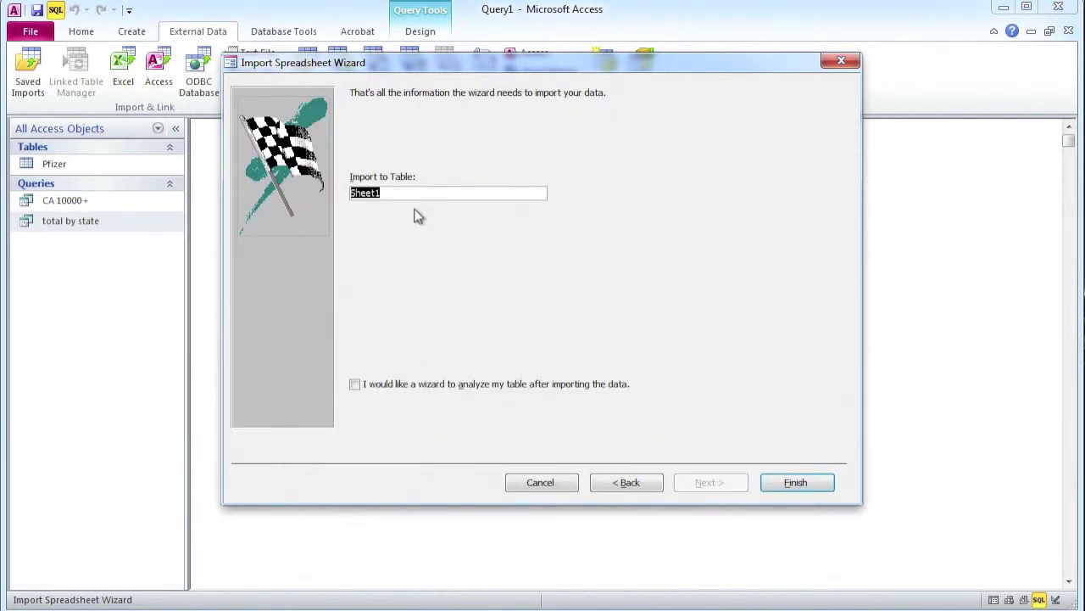
{"action": "type", "text": "FDA"}
{"action": "left_click", "coordinate": [797, 484]}
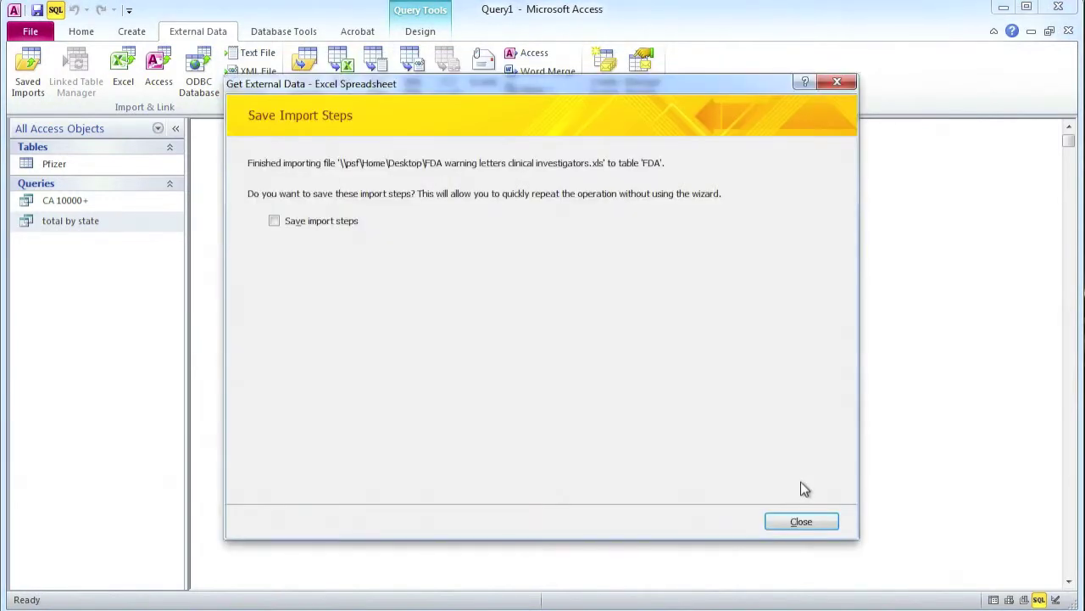
{"action": "left_click", "coordinate": [816, 520]}
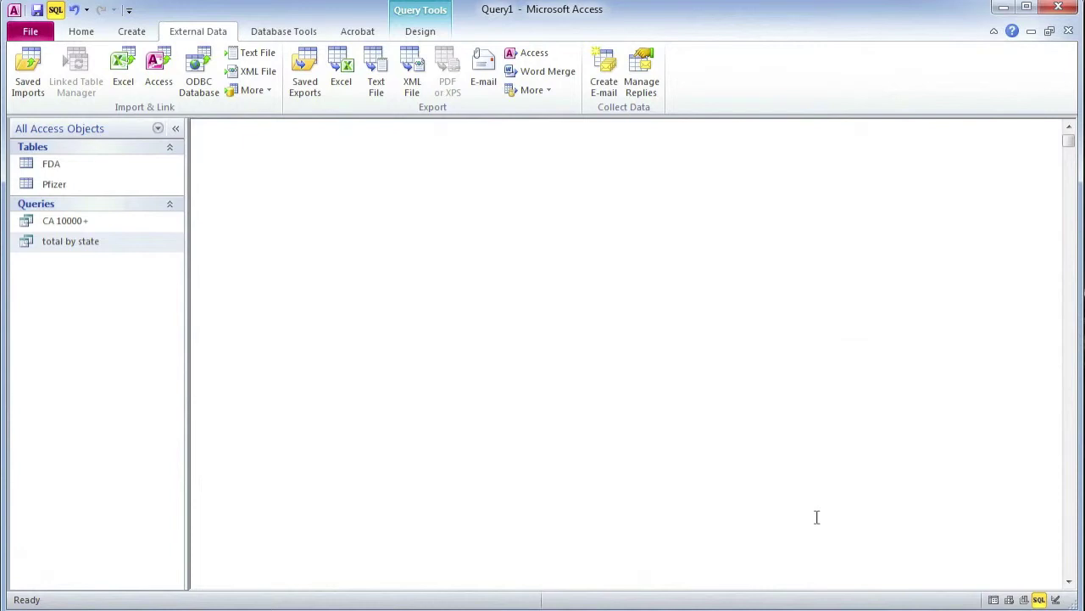
- Open the FDA table to view its 272 imported records
{"action": "double_click", "coordinate": [55, 170]}
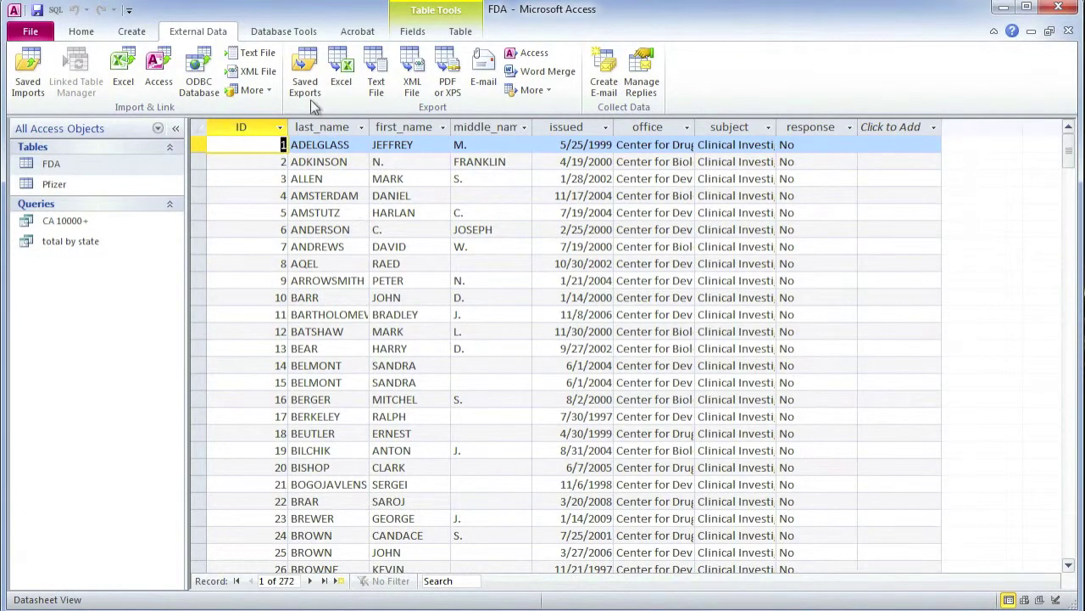
{"action": "left_click", "coordinate": [280, 34]}
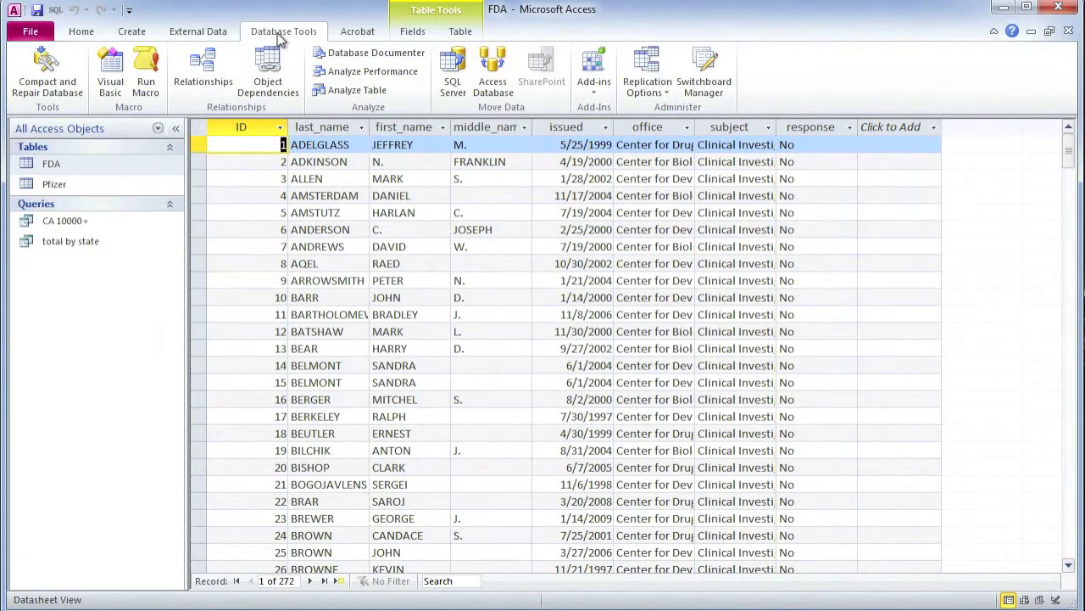
- Add the FDA table to the Relationships window and place it beside Pfizer
{"action": "left_click", "coordinate": [203, 70]}
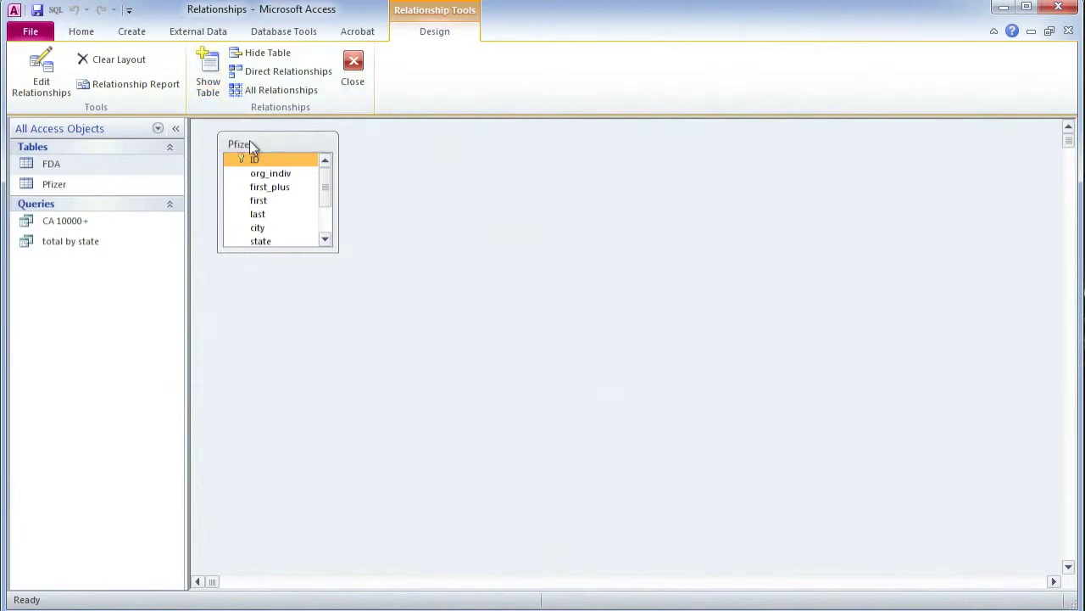
{"action": "left_click", "coordinate": [108, 165]}
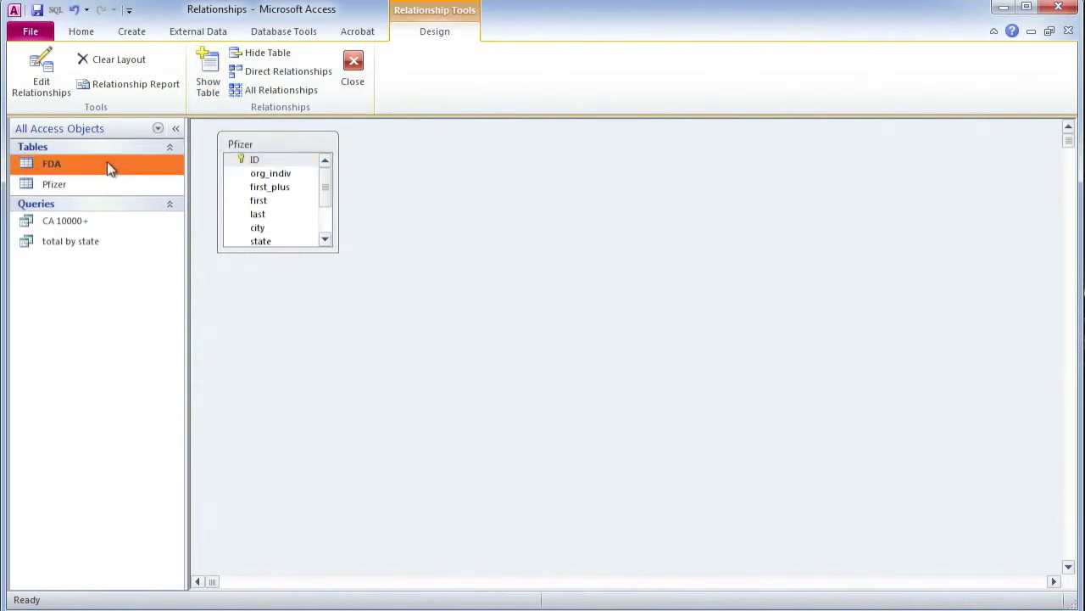
{"action": "left_click", "coordinate": [212, 75]}
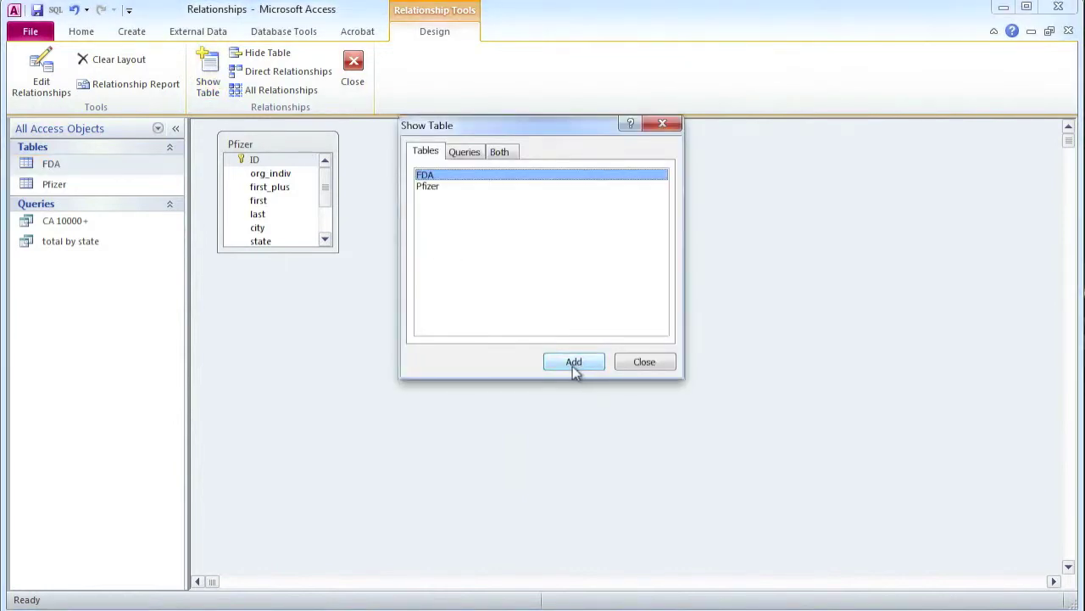
{"action": "left_click", "coordinate": [575, 370]}
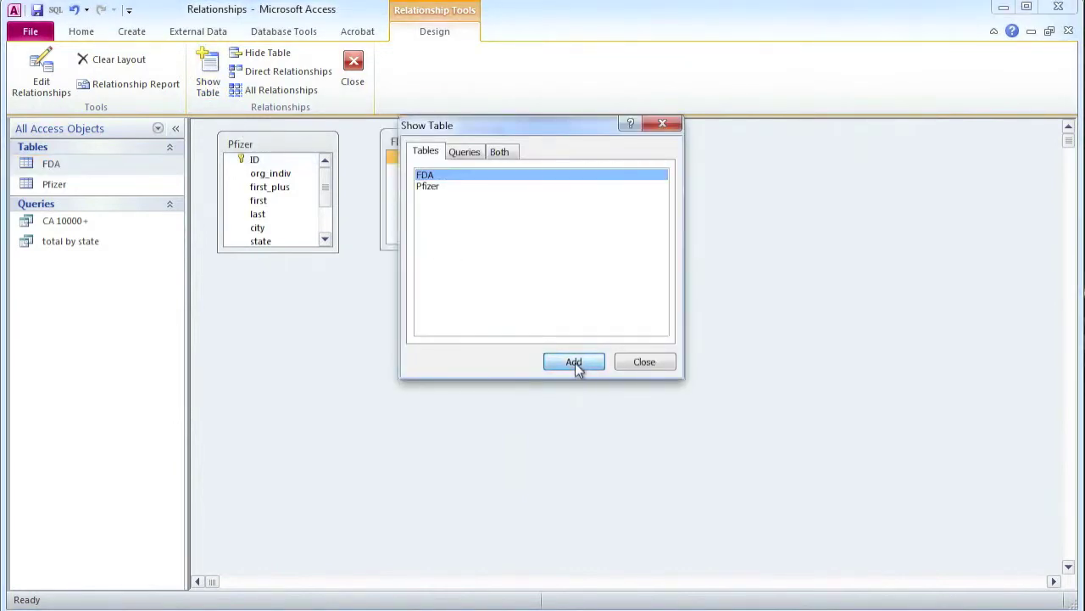
{"action": "left_click", "coordinate": [664, 124]}
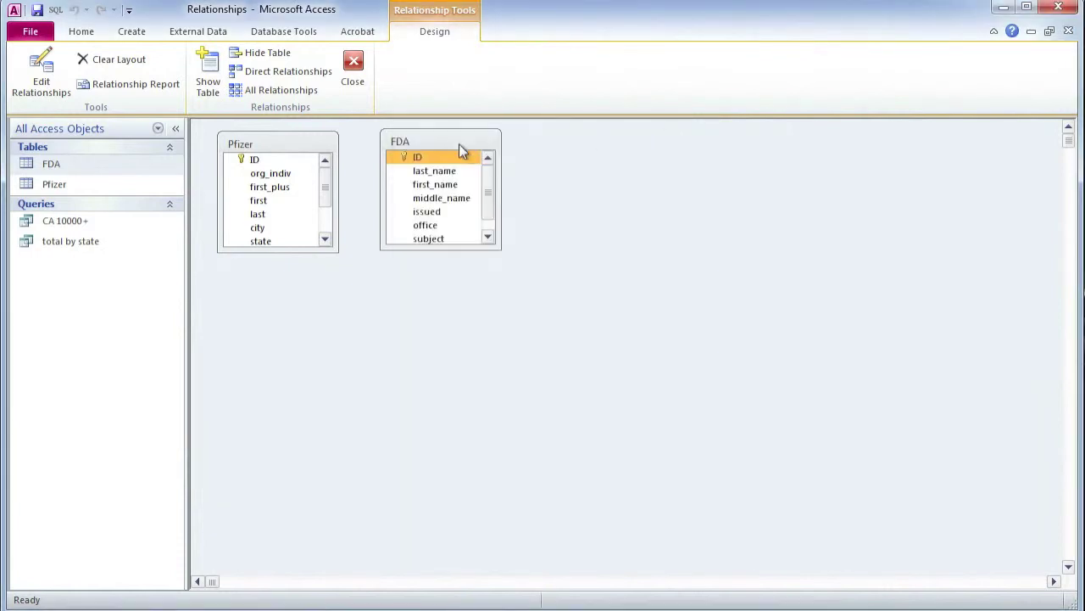
{"action": "left_click_drag", "start_coordinate": [453, 142], "coordinate": [455, 140]}
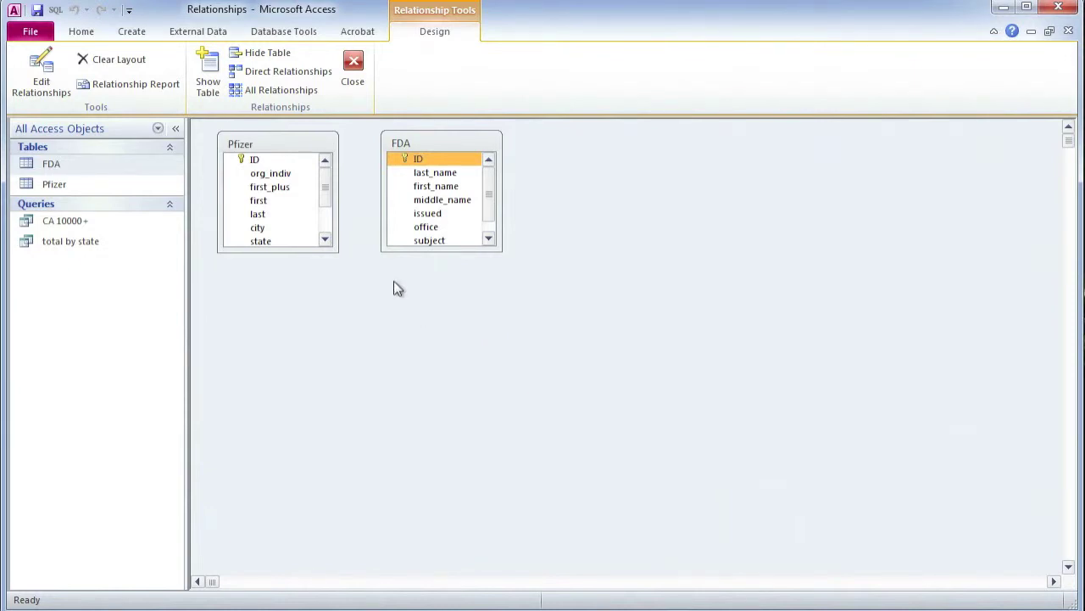
- Create a relationship linking Pfizer's first field to FDA's first_name
{"action": "left_click", "coordinate": [263, 202]}
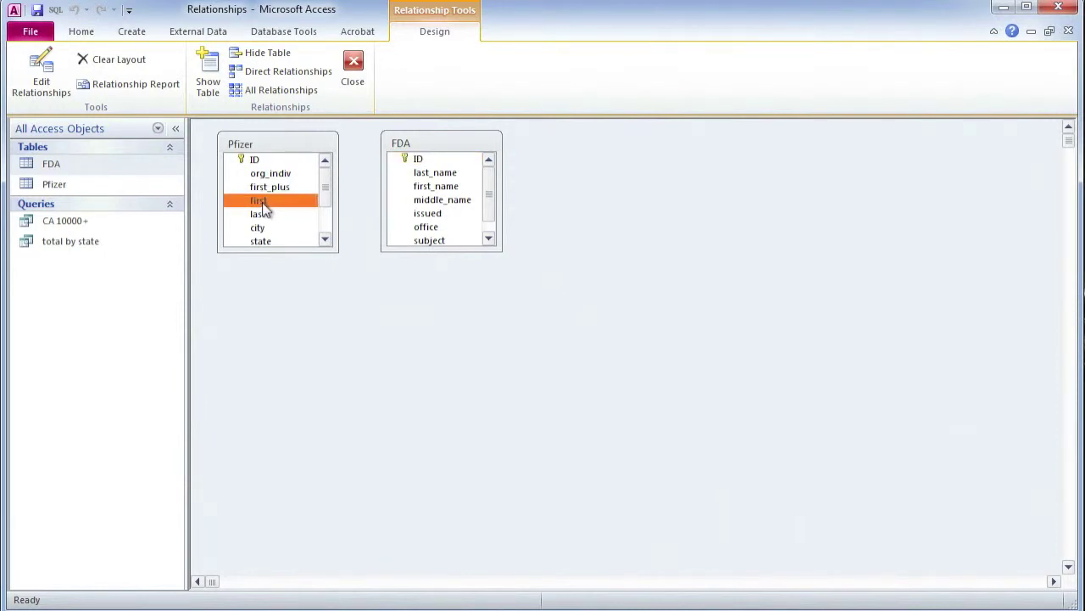
{"action": "left_click_drag", "start_coordinate": [262, 208], "coordinate": [430, 187]}
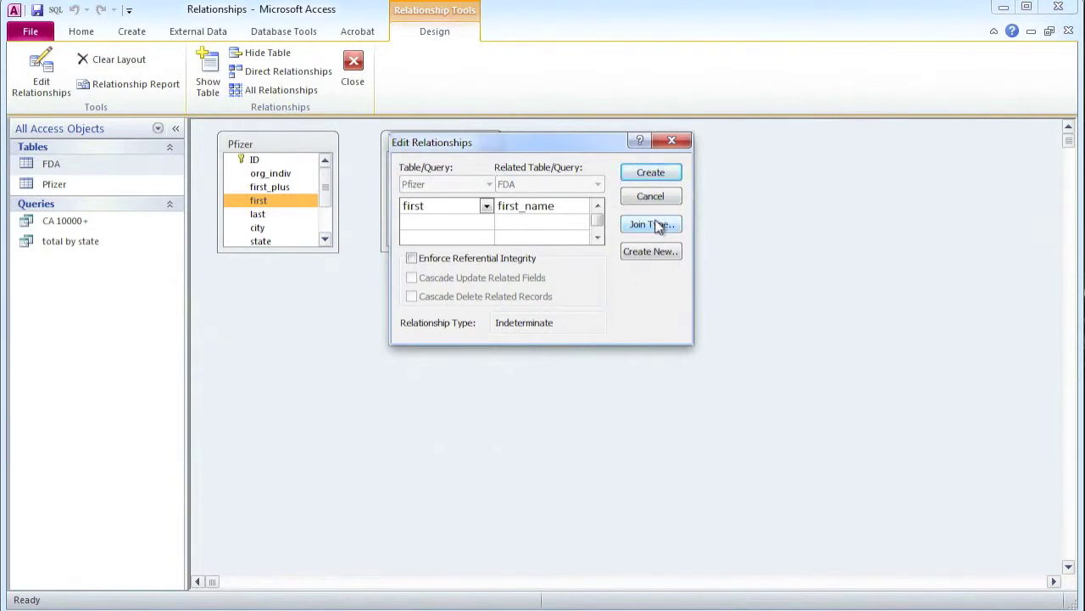
{"action": "left_click", "coordinate": [647, 174]}
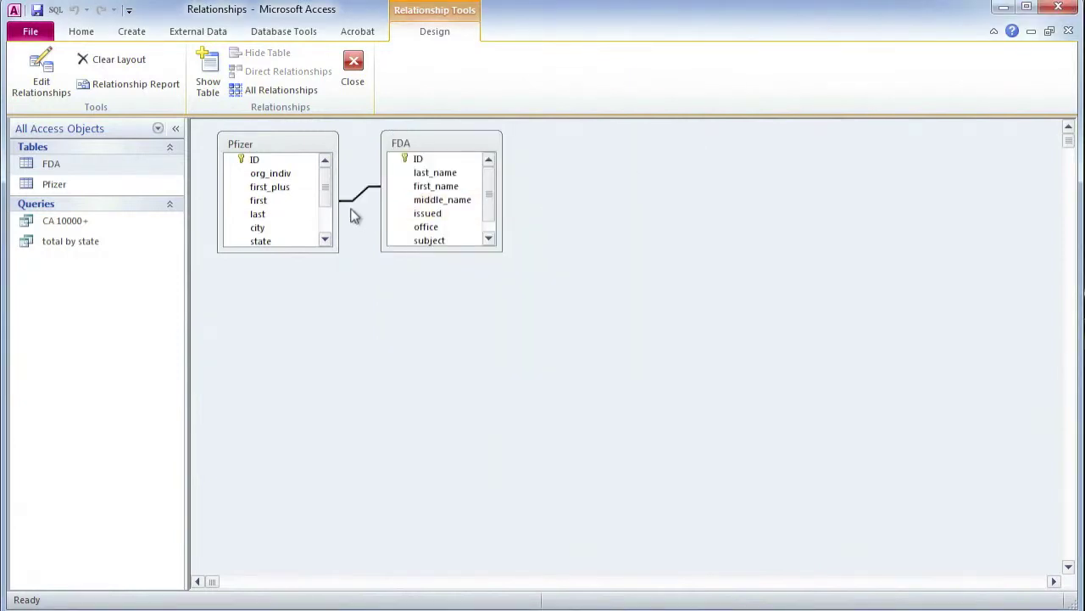
{"action": "left_click", "coordinate": [408, 186]}
- Add a second relationship linking Pfizer's last field to FDA's last_name
{"action": "left_click", "coordinate": [286, 216]}
{"action": "left_click_drag", "start_coordinate": [274, 214], "coordinate": [429, 175]}
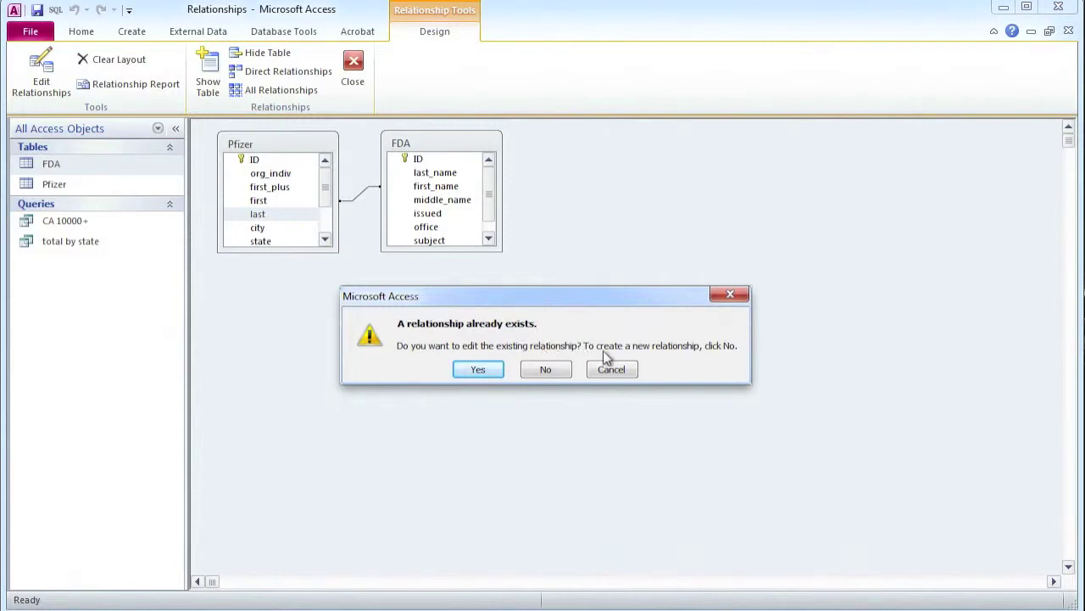
{"action": "left_click", "coordinate": [548, 370]}
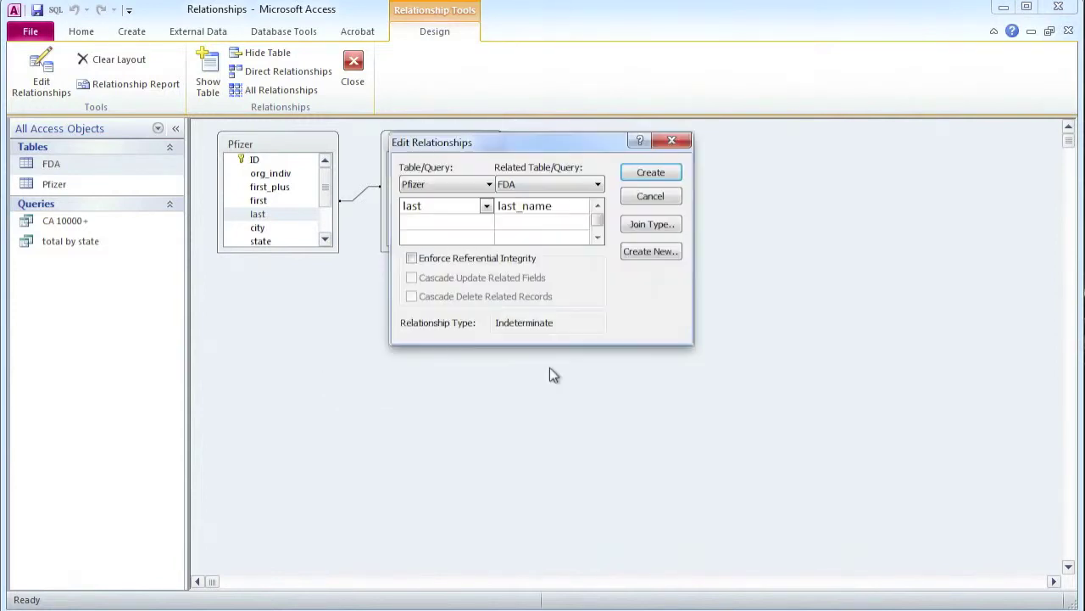
{"action": "left_click", "coordinate": [651, 172]}
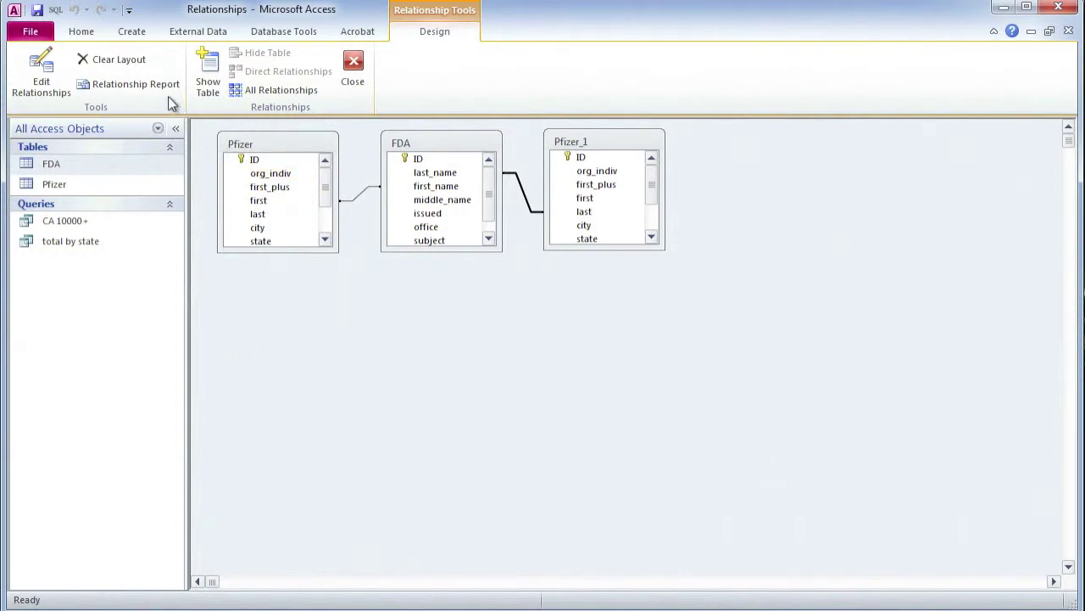
{"action": "left_click", "coordinate": [133, 34]}
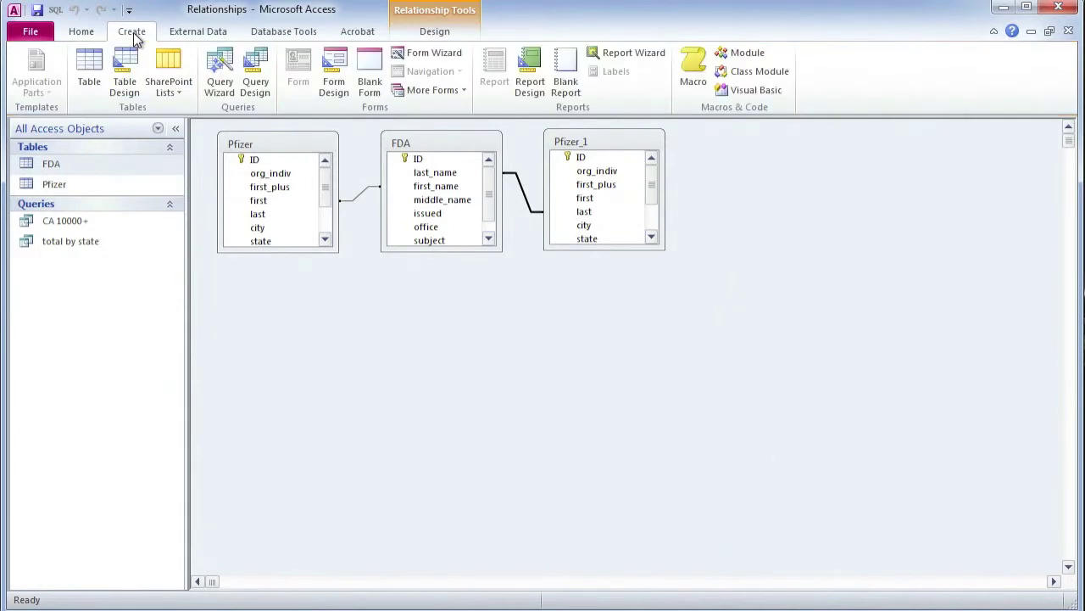
- Start a new query design with both the FDA and Pfizer tables added
{"action": "left_click", "coordinate": [254, 82]}
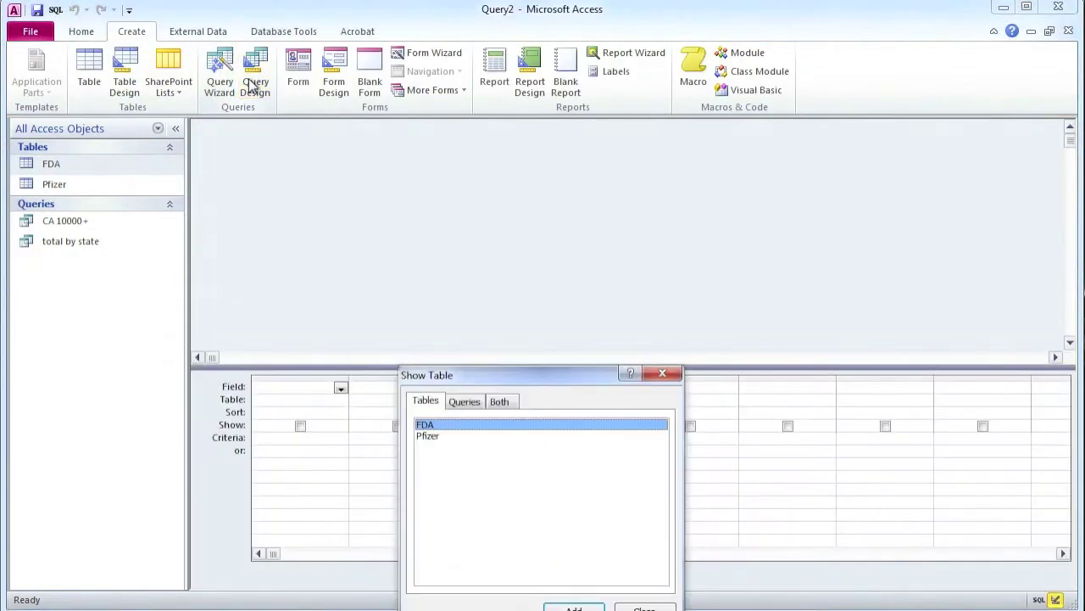
{"action": "left_click_drag", "start_coordinate": [510, 375], "coordinate": [639, 201]}
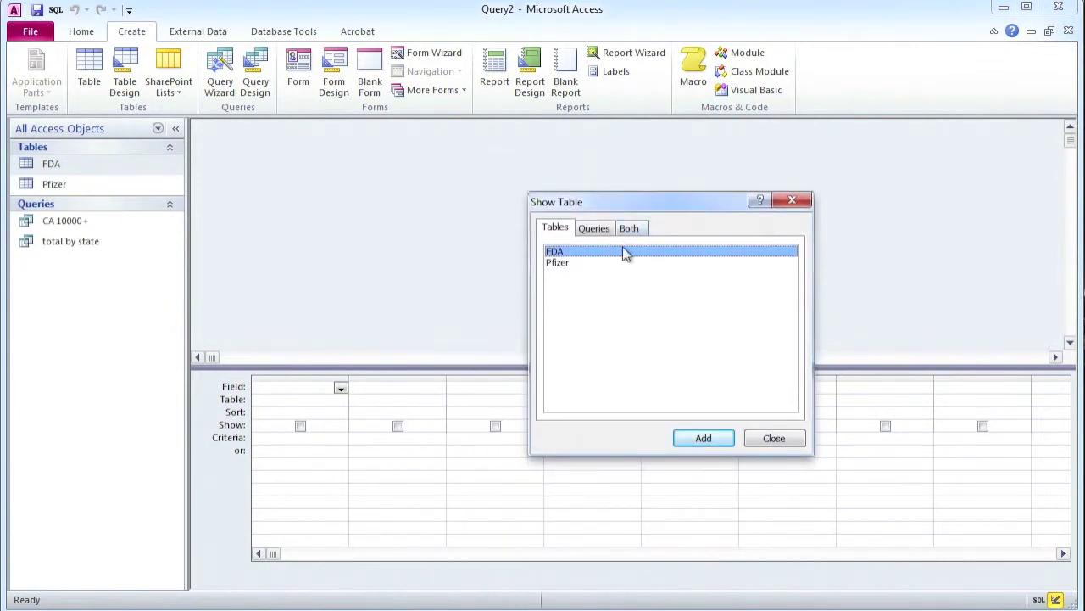
{"action": "key", "text": "shift+Down"}
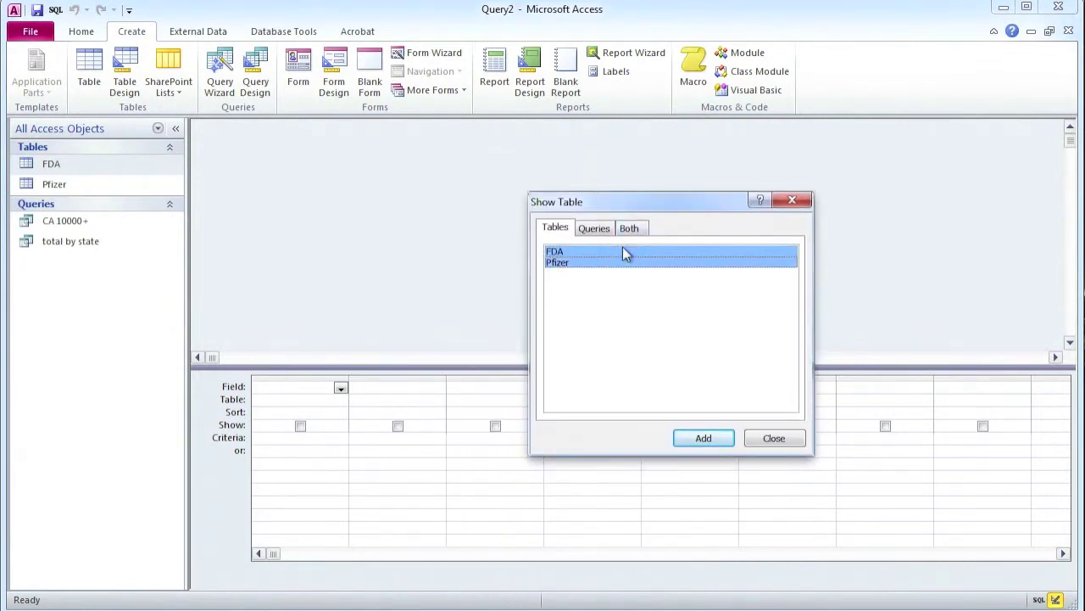
{"action": "left_click", "coordinate": [710, 438]}
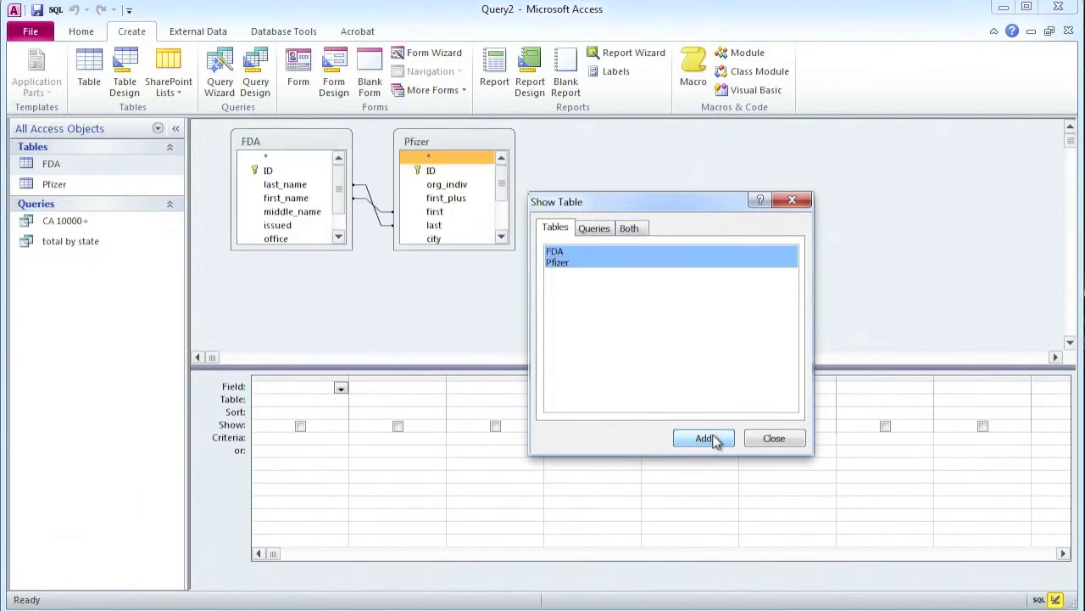
{"action": "left_click", "coordinate": [793, 201]}
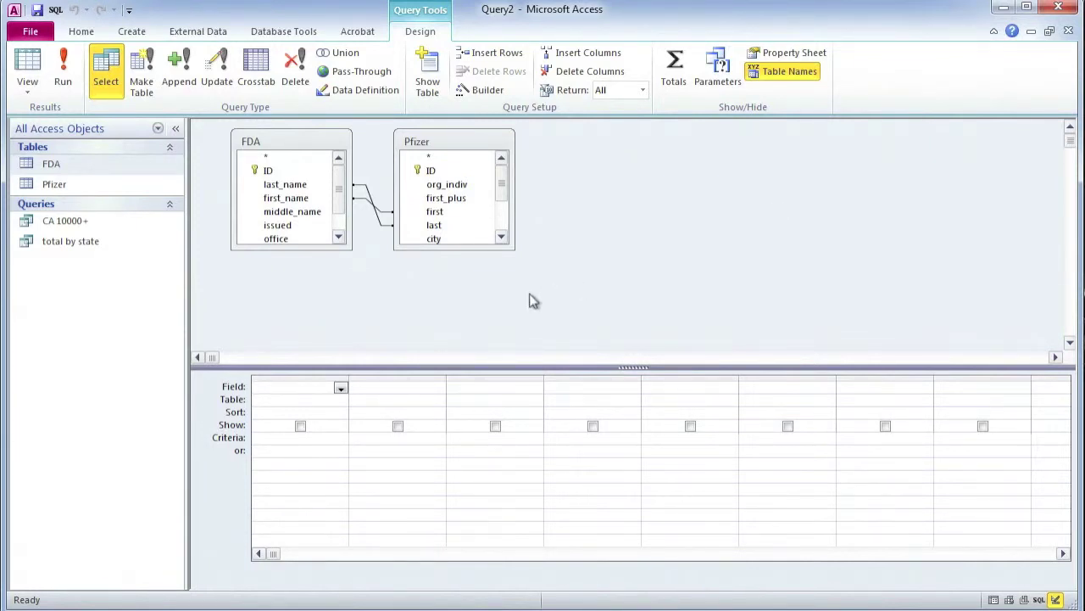
- Fill the first two grid columns with Pfizer.* and FDA.*
{"action": "left_click", "coordinate": [340, 400]}
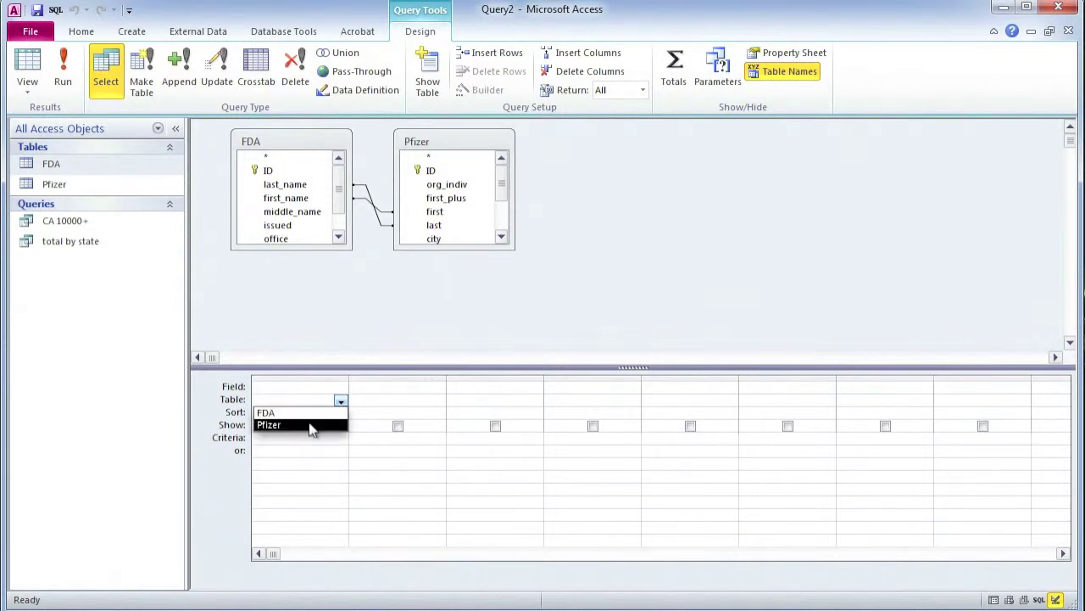
{"action": "left_click", "coordinate": [311, 425]}
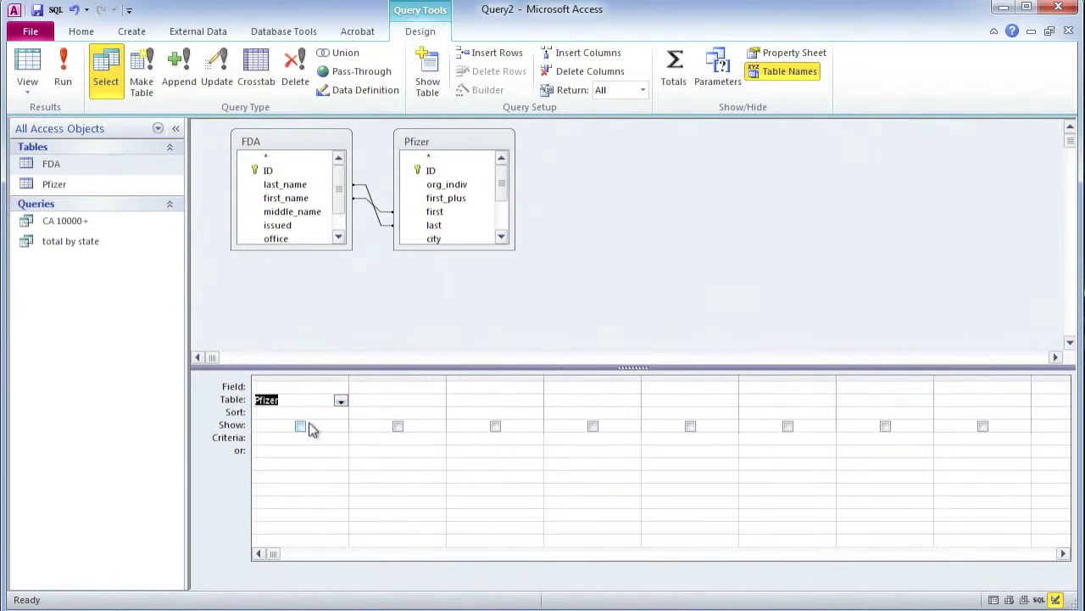
{"action": "left_click", "coordinate": [340, 387]}
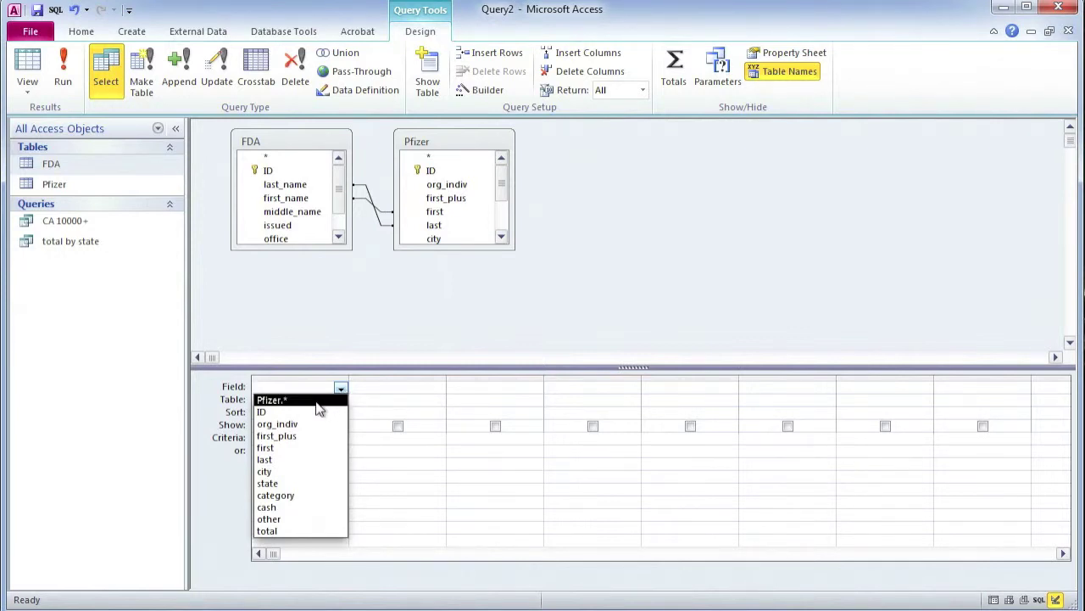
{"action": "left_click", "coordinate": [315, 400]}
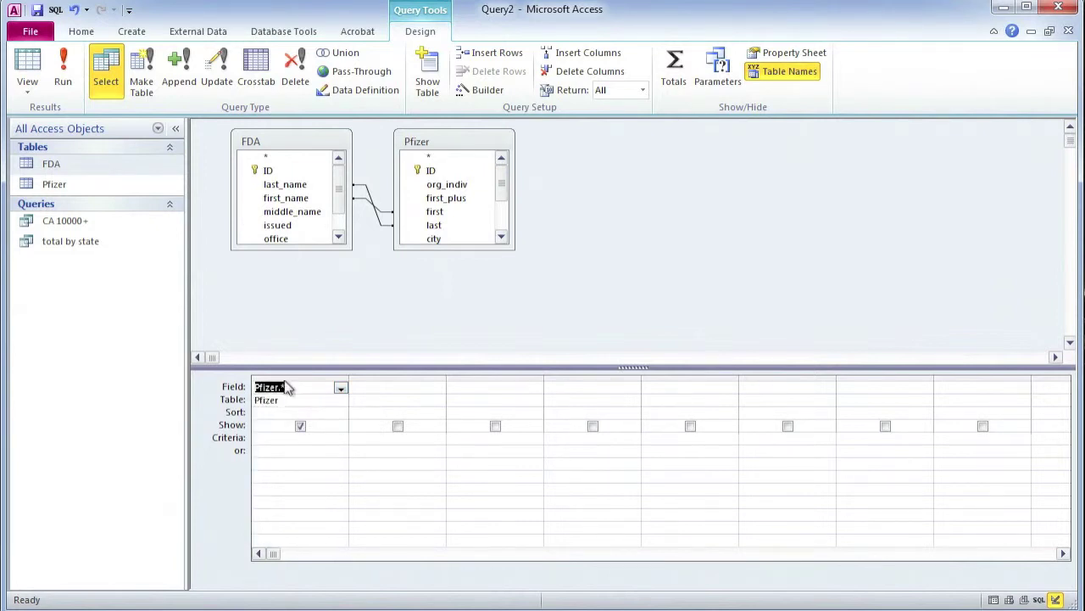
{"action": "left_click", "coordinate": [439, 401]}
{"action": "left_click", "coordinate": [423, 413]}
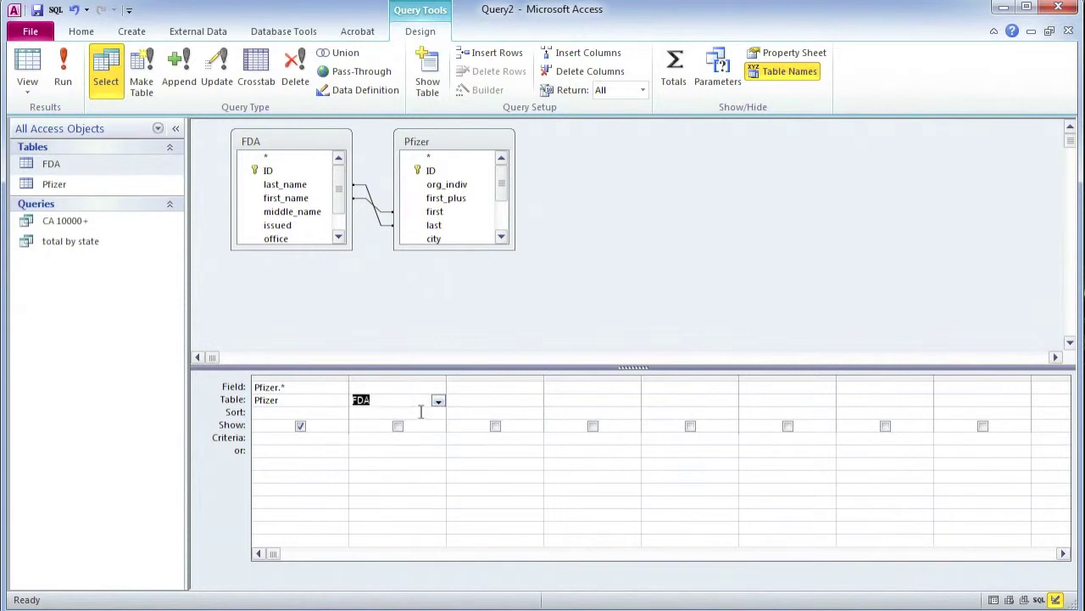
{"action": "left_click", "coordinate": [441, 385]}
{"action": "left_click", "coordinate": [441, 388]}
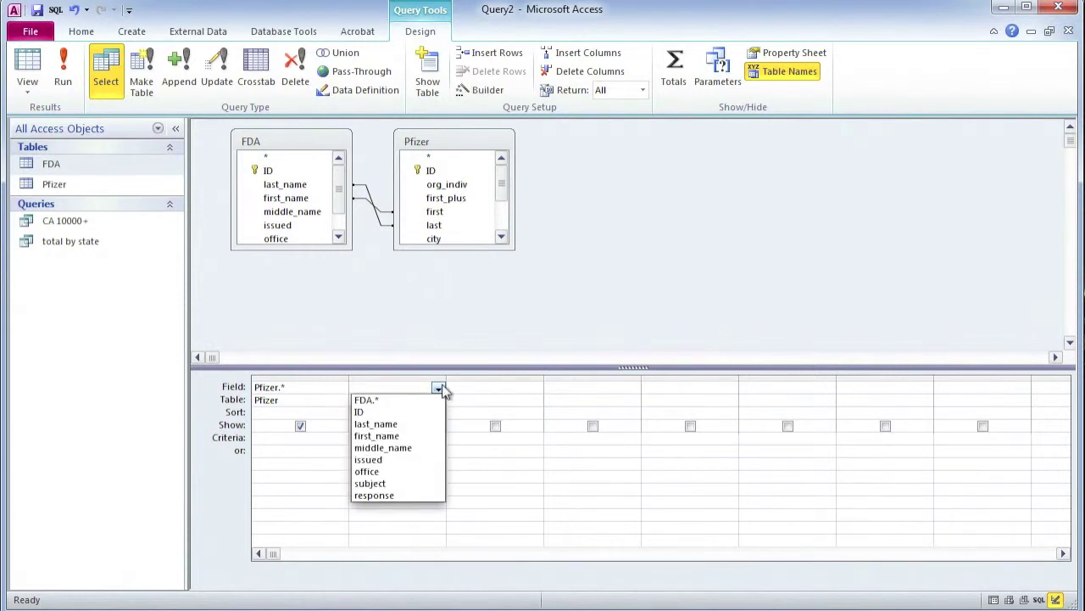
{"action": "left_click", "coordinate": [404, 402]}
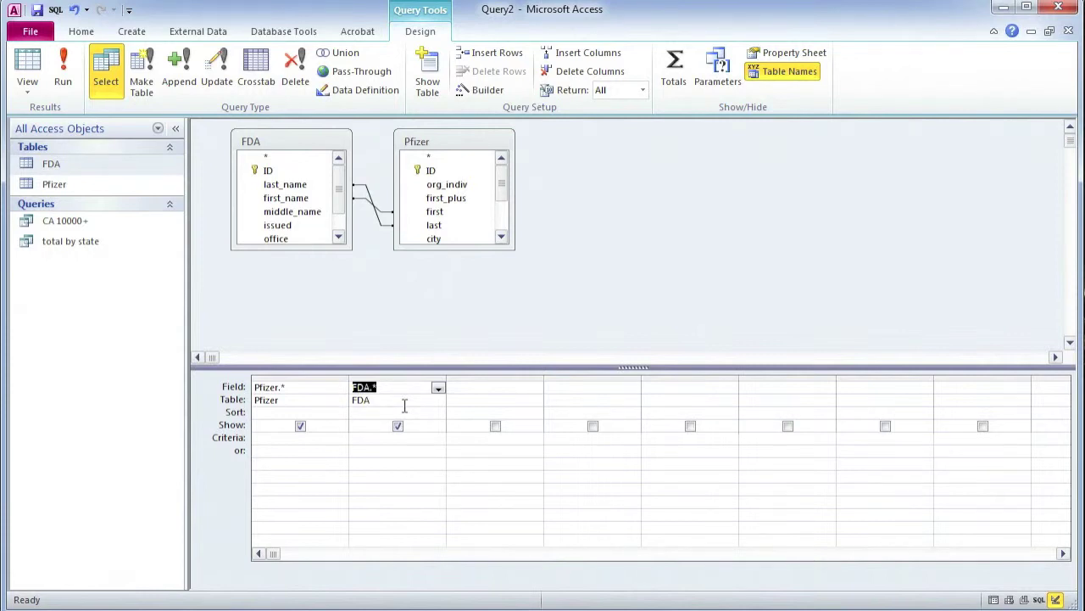
{"action": "left_click", "coordinate": [537, 404]}
{"action": "left_click", "coordinate": [537, 404]}
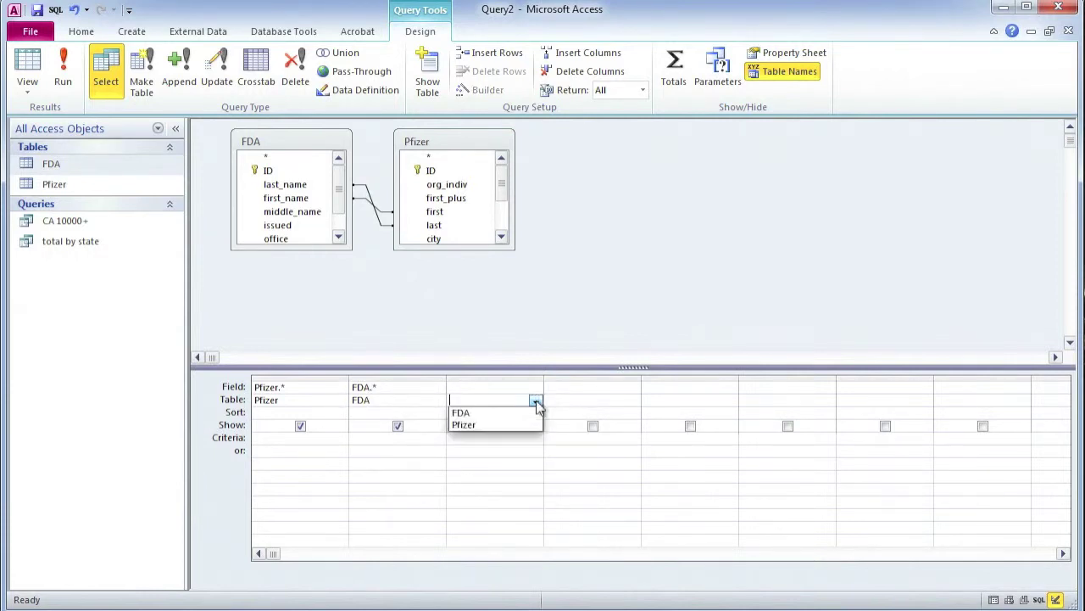
- Add Pfizer.category as a hidden third column with criteria Like Expert*, then run the query
{"action": "left_click", "coordinate": [498, 434]}
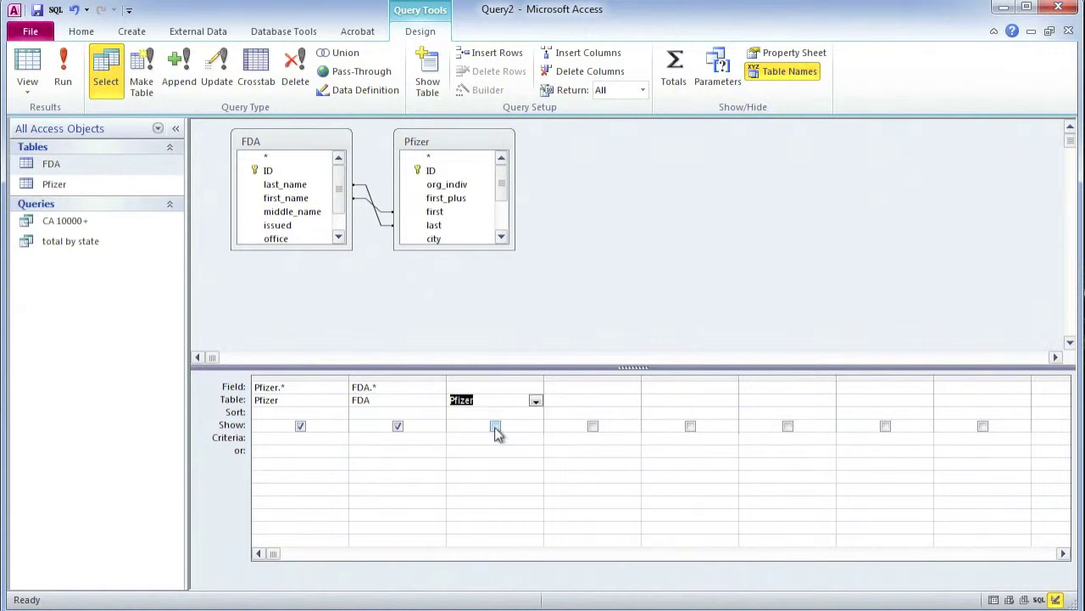
{"action": "left_click", "coordinate": [536, 388]}
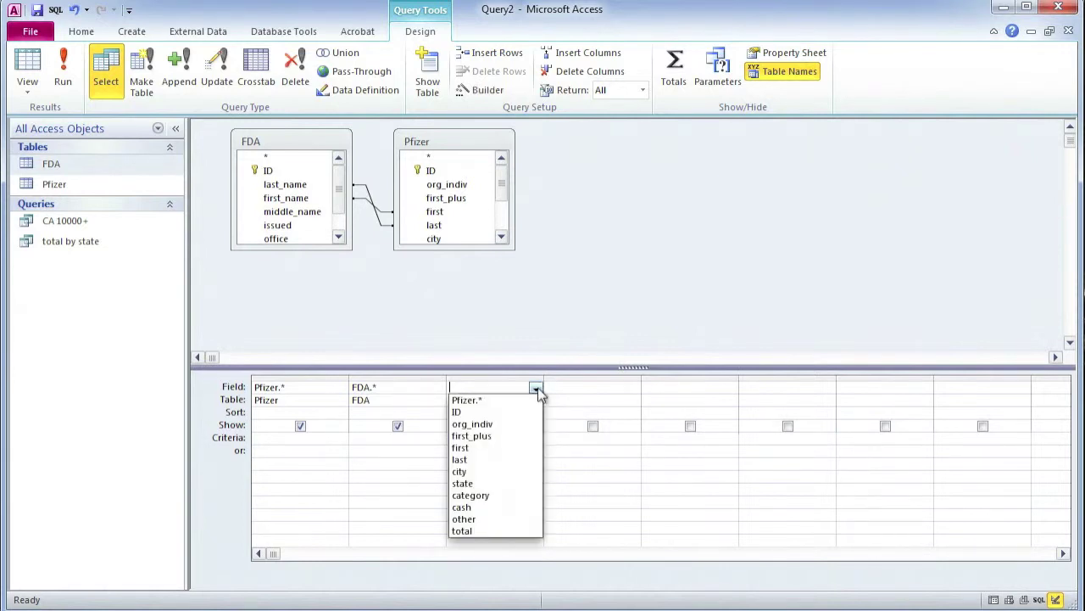
{"action": "left_click", "coordinate": [491, 498]}
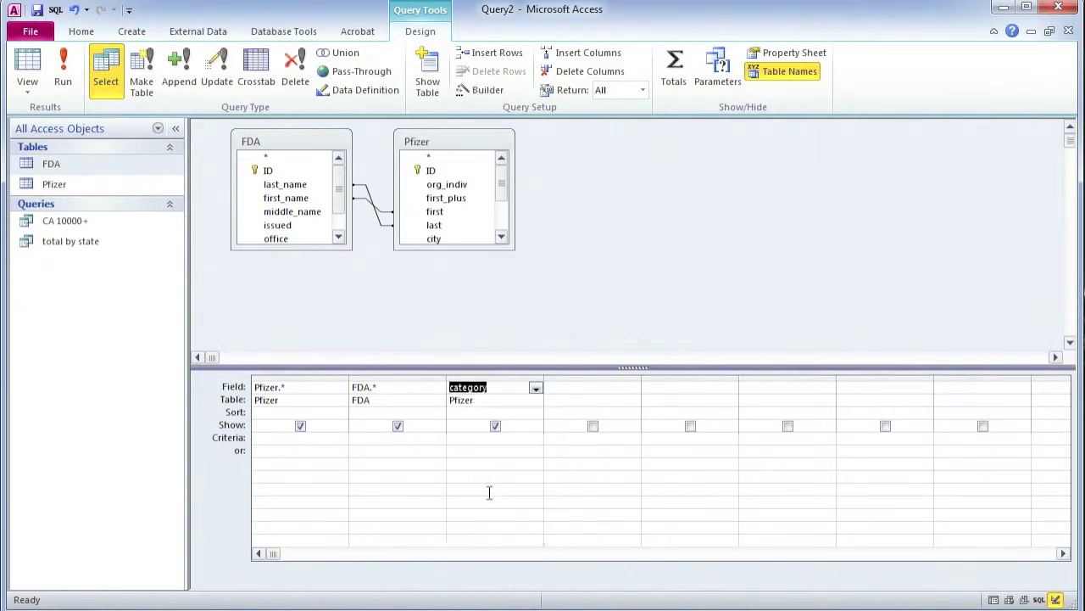
{"action": "left_click", "coordinate": [496, 438]}
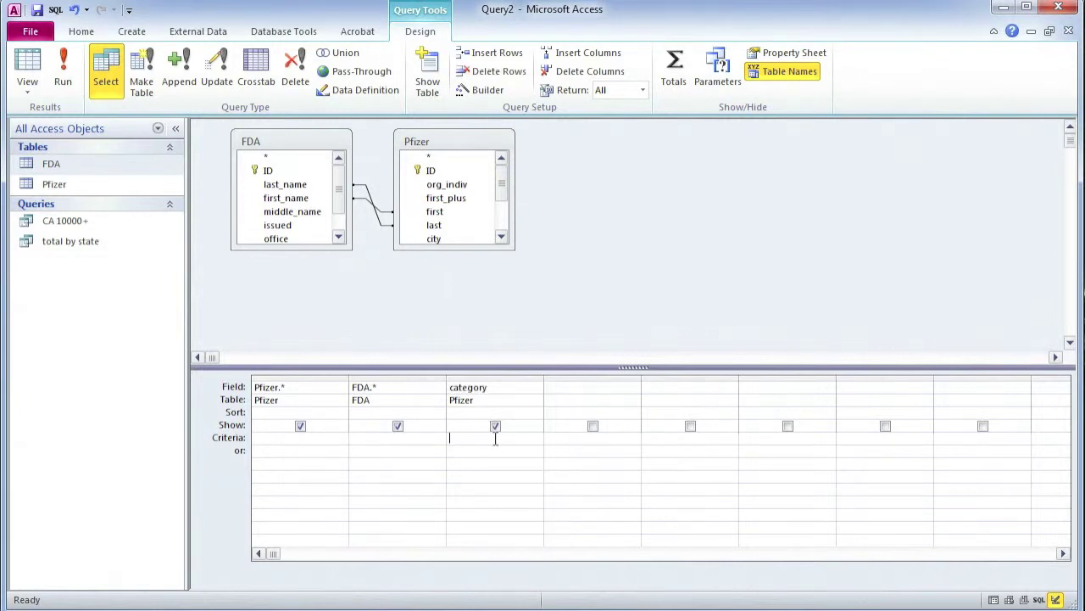
{"action": "type", "text": "Like Exper*t"}
{"action": "left_click", "coordinate": [495, 425]}
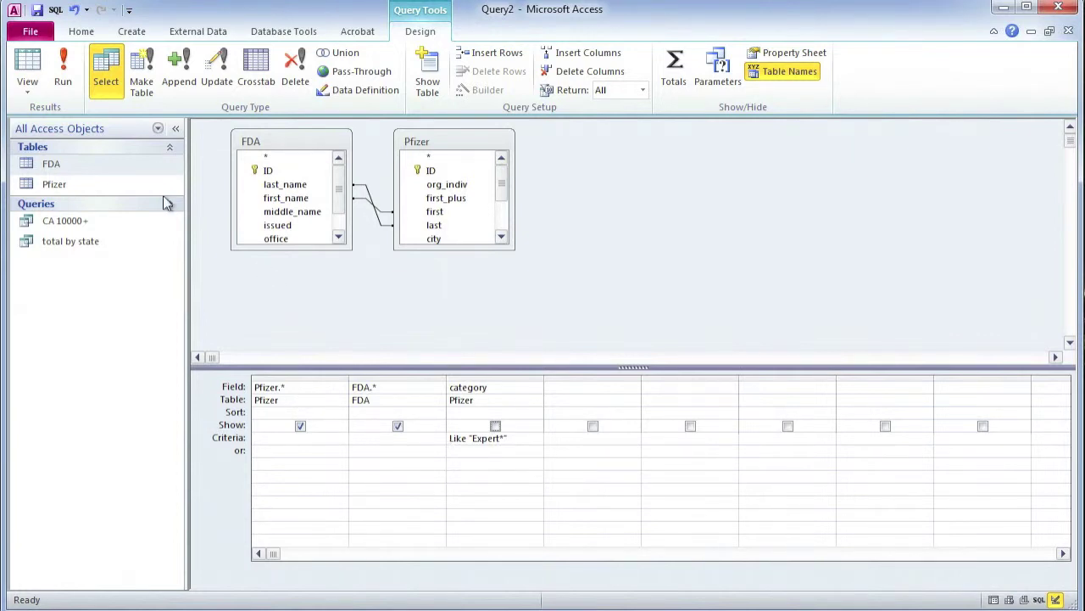
{"action": "left_click", "coordinate": [62, 72]}
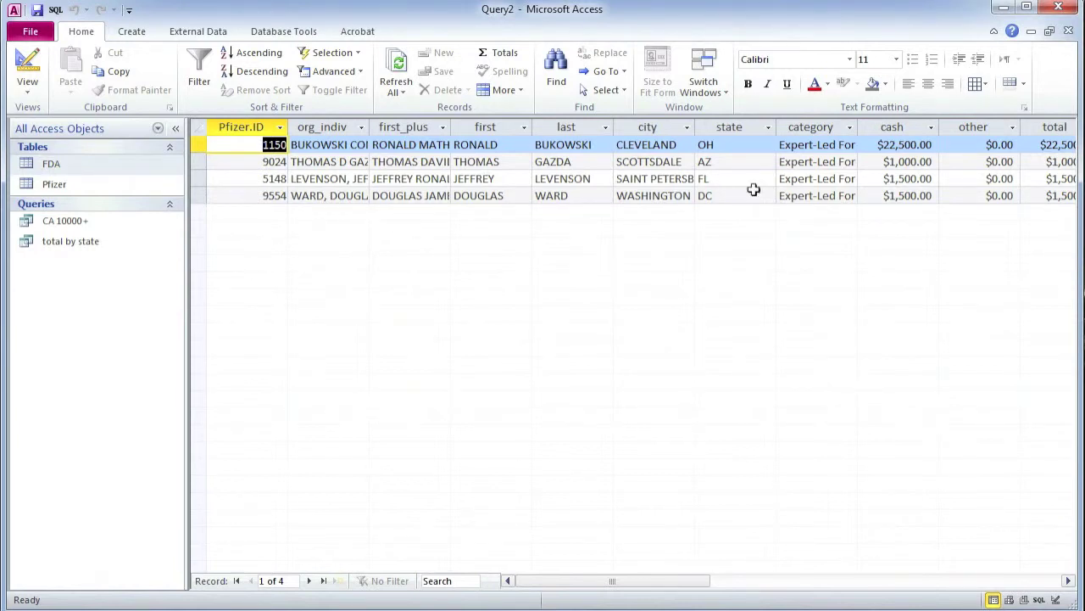
- Scroll across the four result records' Pfizer and FDA columns, then return to the first column
{"action": "scroll", "coordinate": [815, 196], "scroll_direction": "right", "scroll_amount": 1}
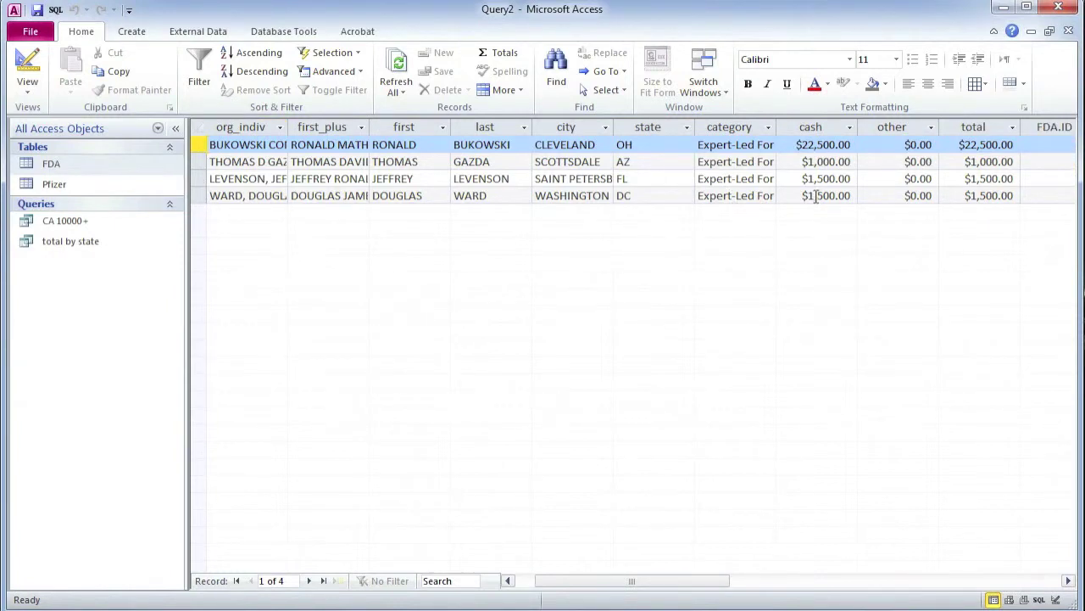
{"action": "scroll", "coordinate": [815, 195], "scroll_direction": "right", "scroll_amount": 4}
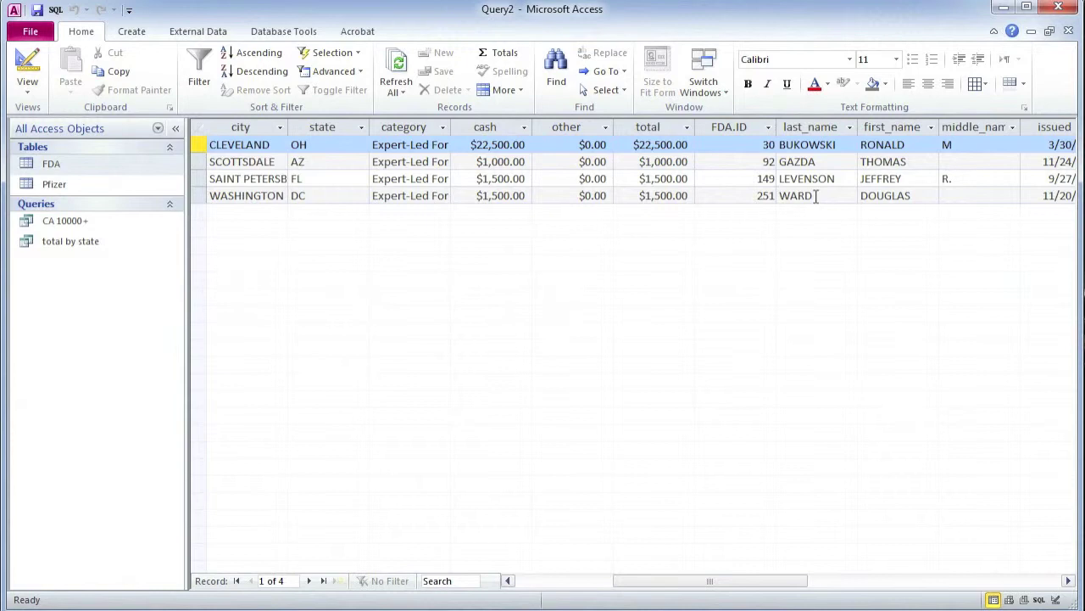
{"action": "scroll", "coordinate": [815, 195], "scroll_direction": "left", "scroll_amount": 5}
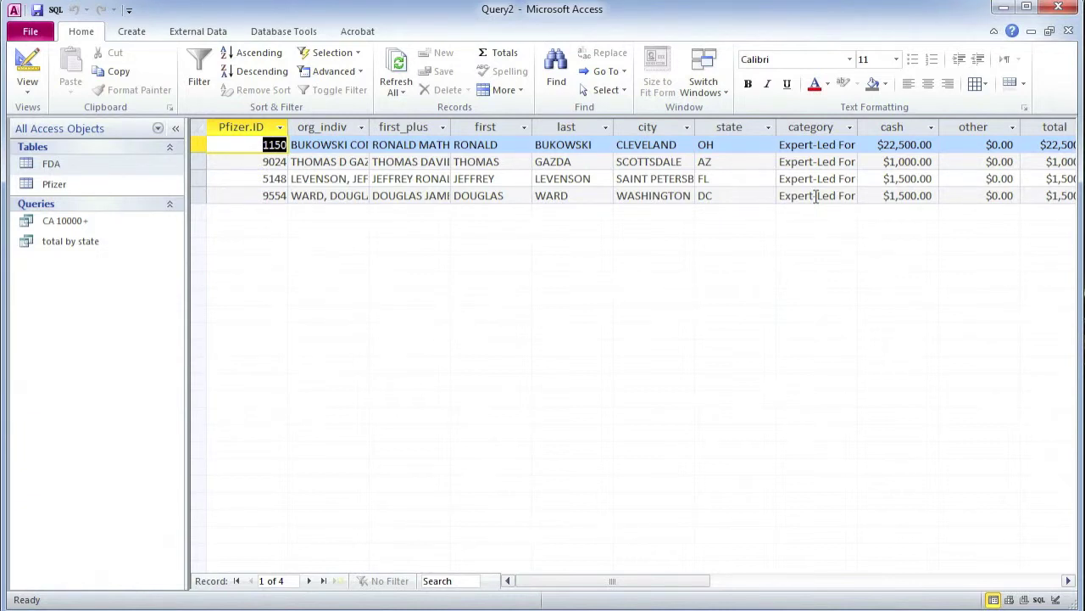
{"action": "scroll", "coordinate": [827, 219], "scroll_direction": "right", "scroll_amount": 4}
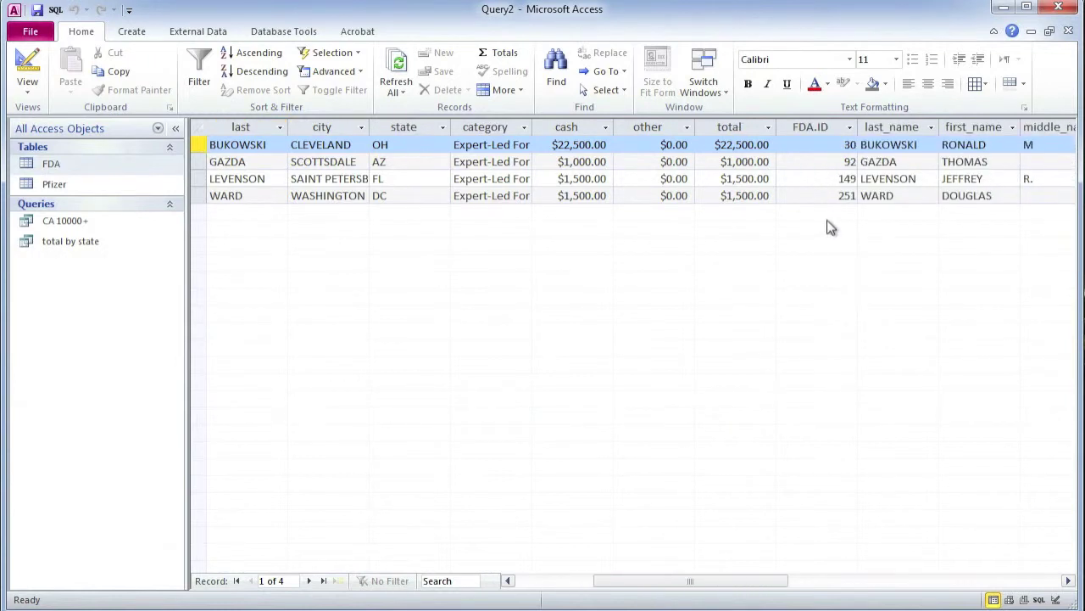
{"action": "scroll", "coordinate": [827, 220], "scroll_direction": "right", "scroll_amount": 2}
{"action": "scroll", "coordinate": [827, 220], "scroll_direction": "right", "scroll_amount": 1}
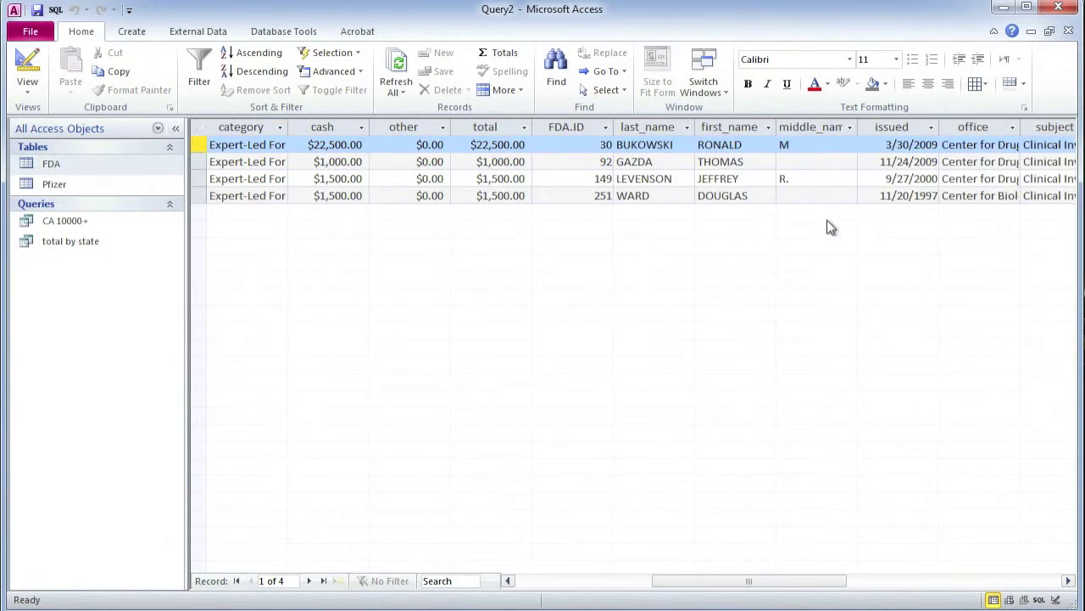
{"action": "key", "text": "Home"}
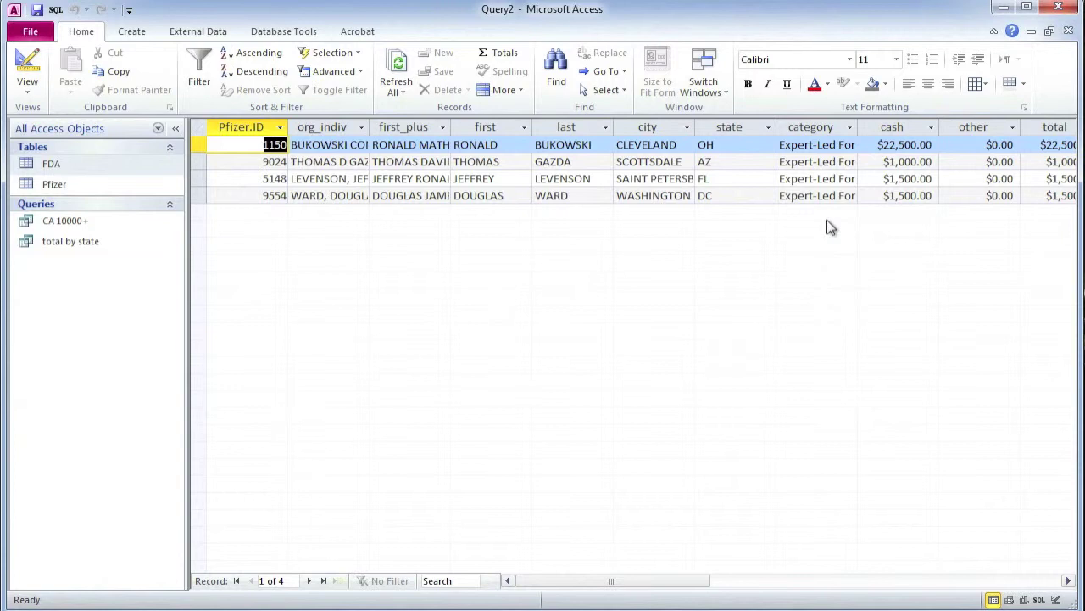